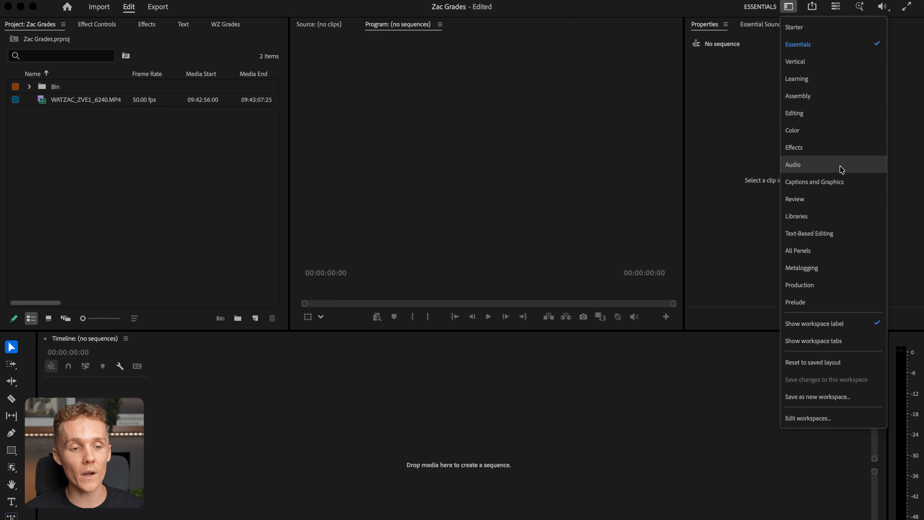
# Switch to the Color workspace and return to the Essentials workspace
pyautogui.click(812, 131)
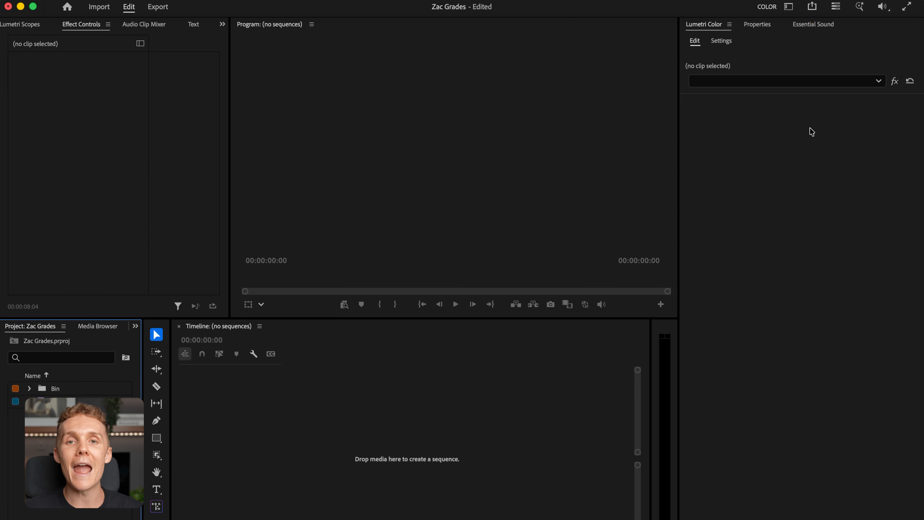
pyautogui.click(792, 7)
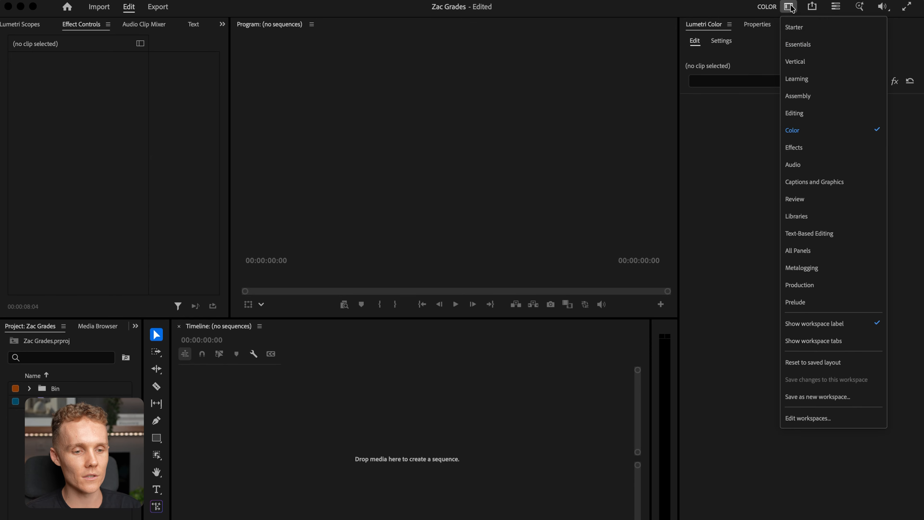
pyautogui.click(813, 50)
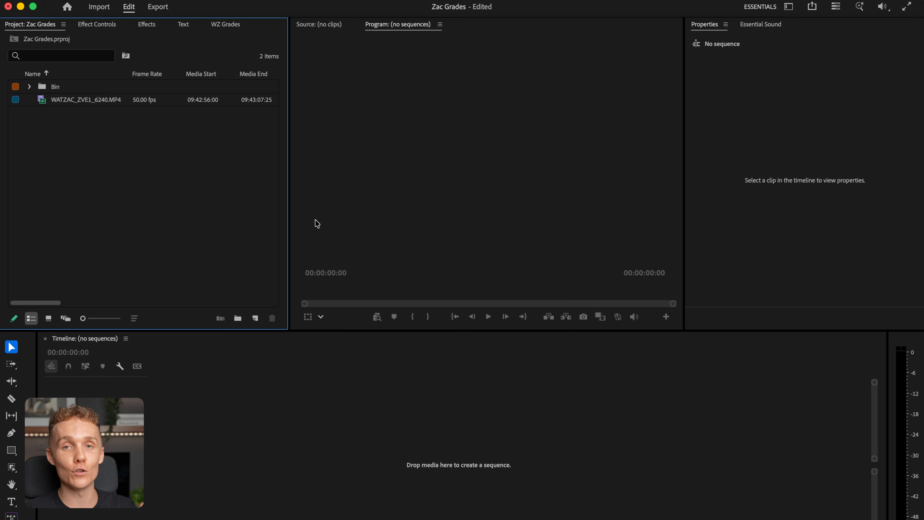
pyautogui.click(69, 100)
pyautogui.click(75, 89)
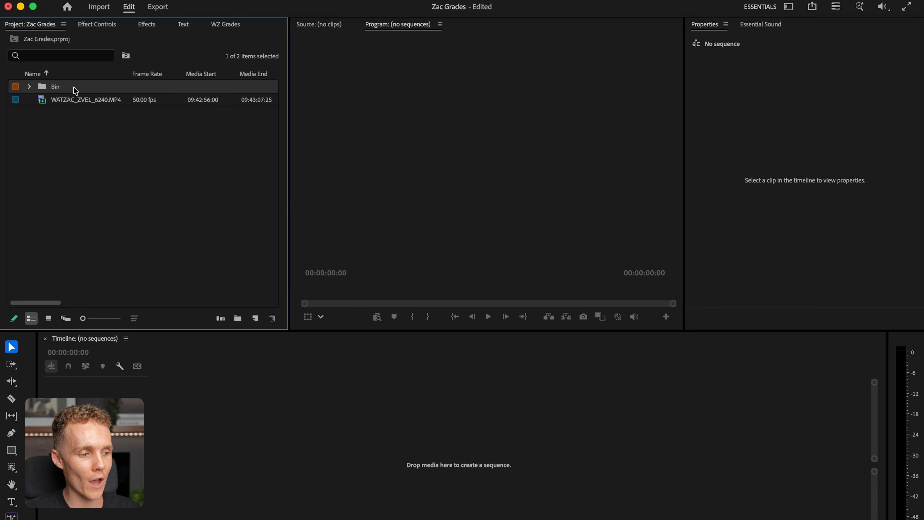
pyautogui.click(126, 143)
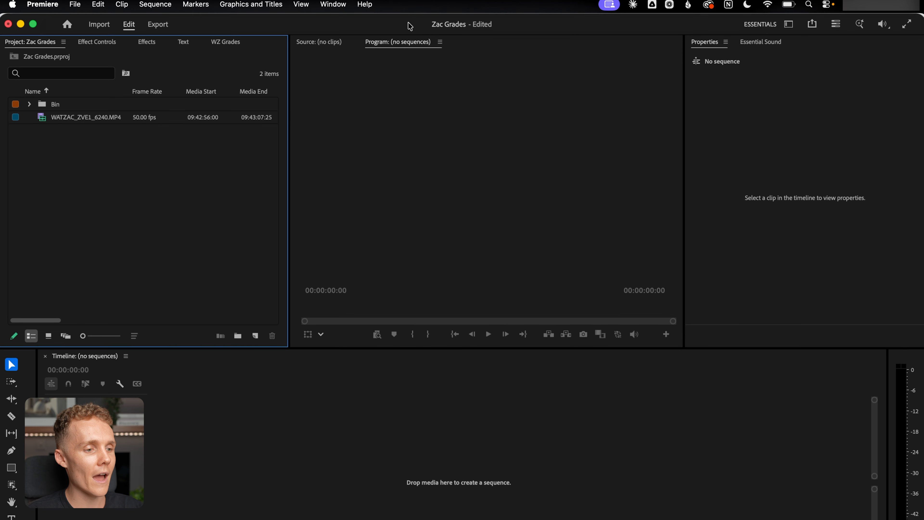
# Show the Lumetri Color panel, look at its panel options, and close the panel again
pyautogui.click(337, 12)
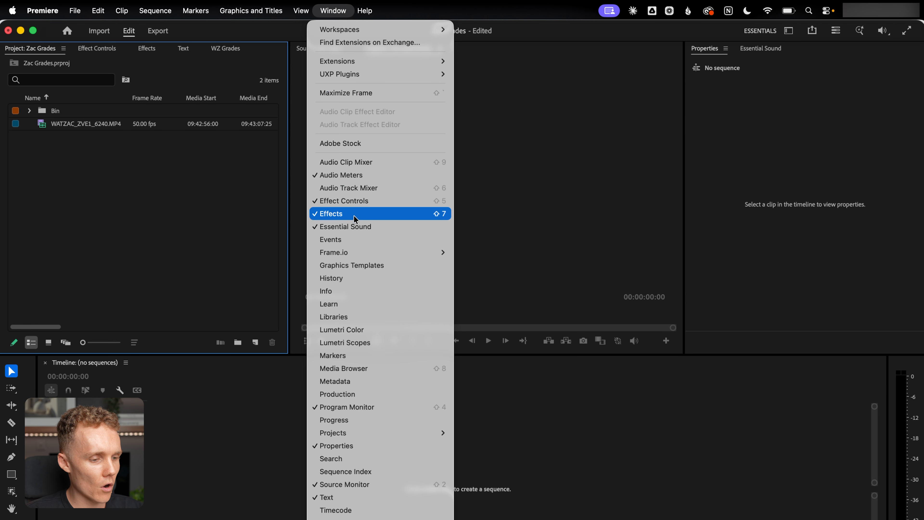
pyautogui.click(359, 332)
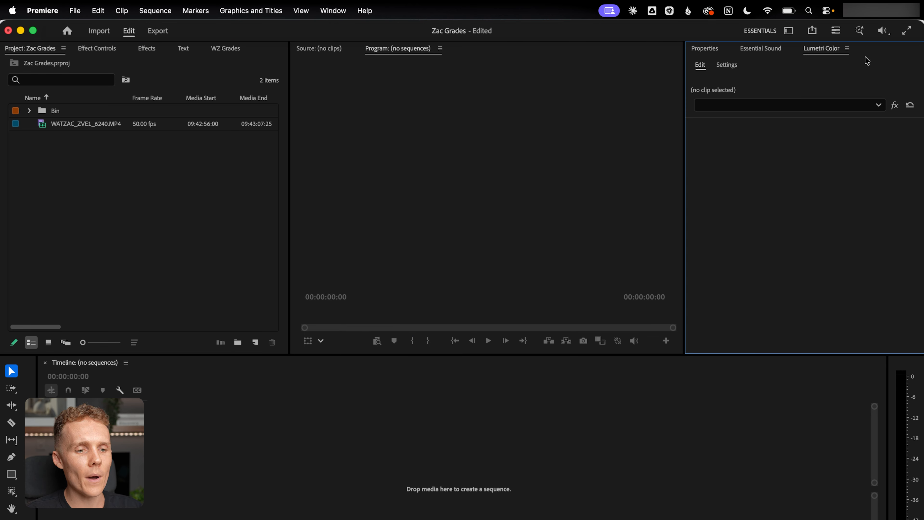
pyautogui.click(847, 48)
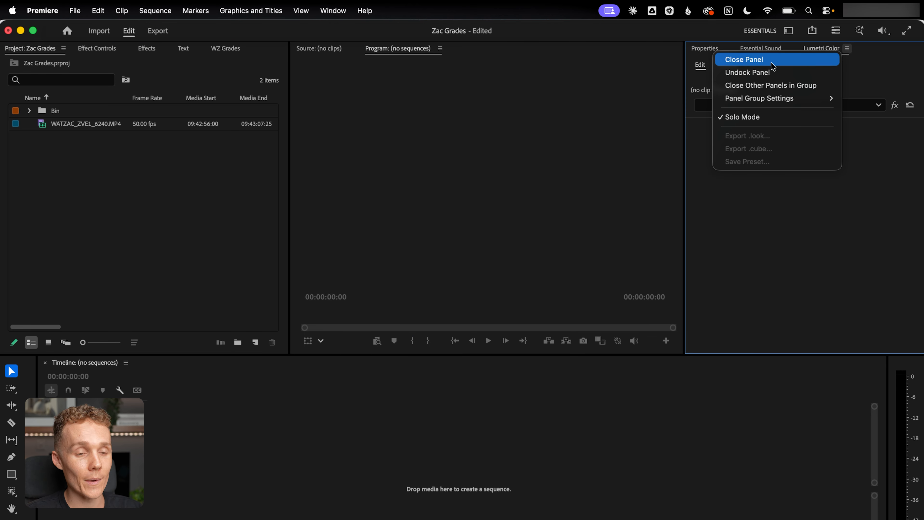
pyautogui.click(869, 61)
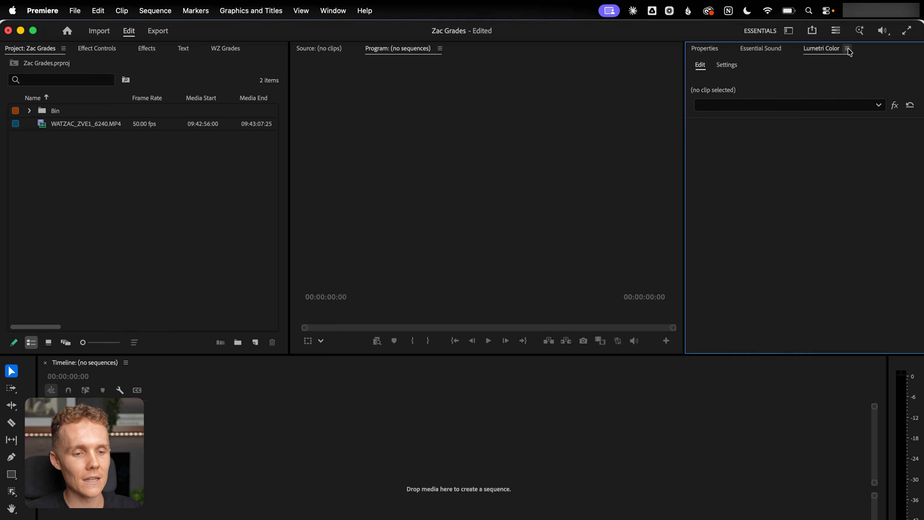
pyautogui.click(847, 49)
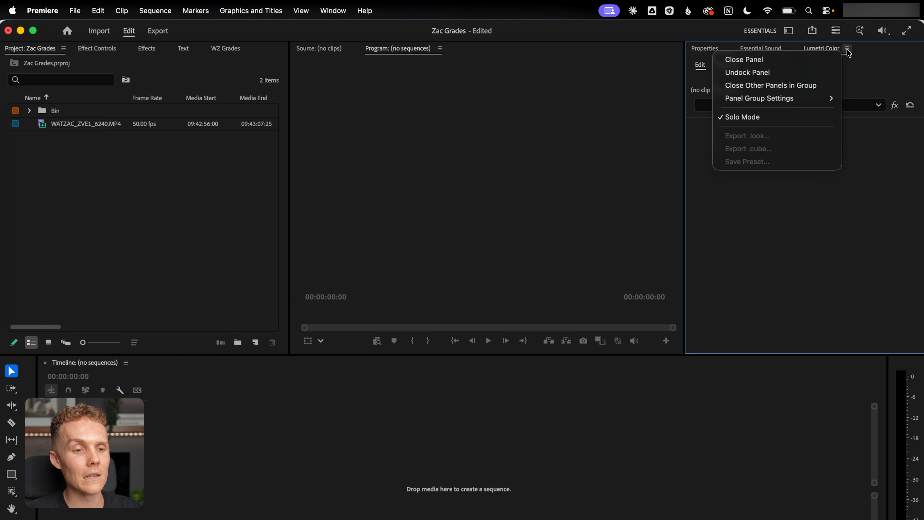
pyautogui.click(823, 60)
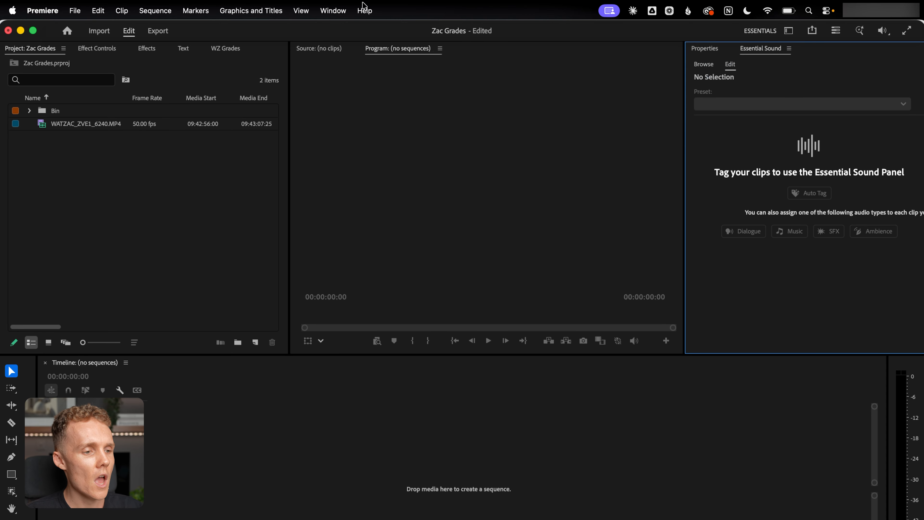
# Search the application's commands for "lum" and open both the Lumetri Color and Lumetri Scopes panels
pyautogui.click(365, 10)
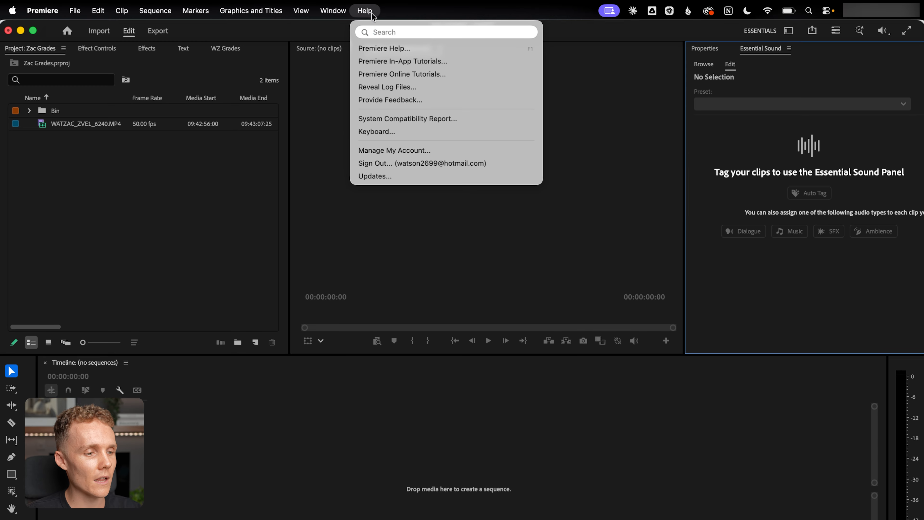
pyautogui.write('lum')
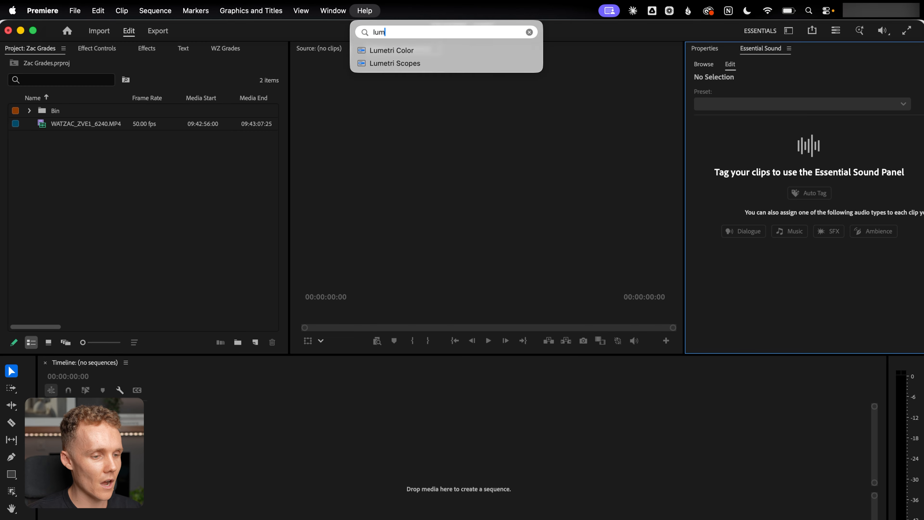
pyautogui.click(393, 65)
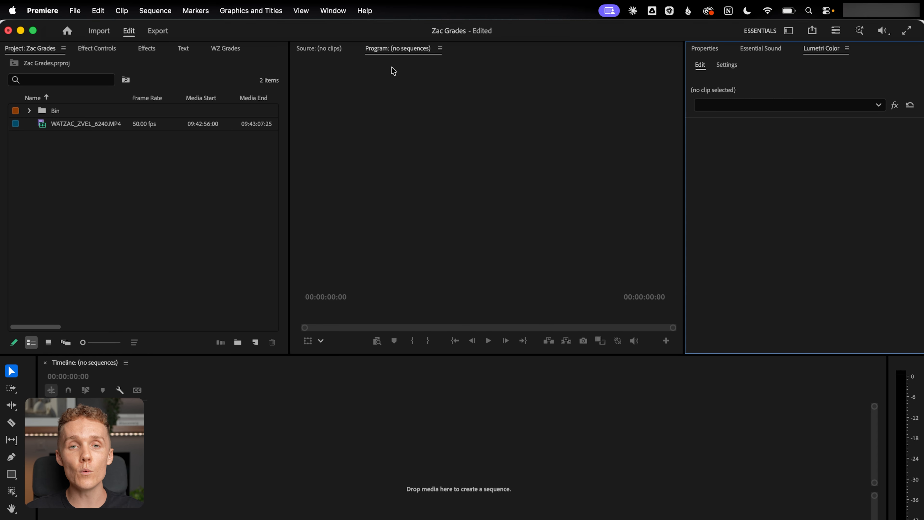
pyautogui.click(365, 10)
pyautogui.click(430, 59)
pyautogui.click(365, 10)
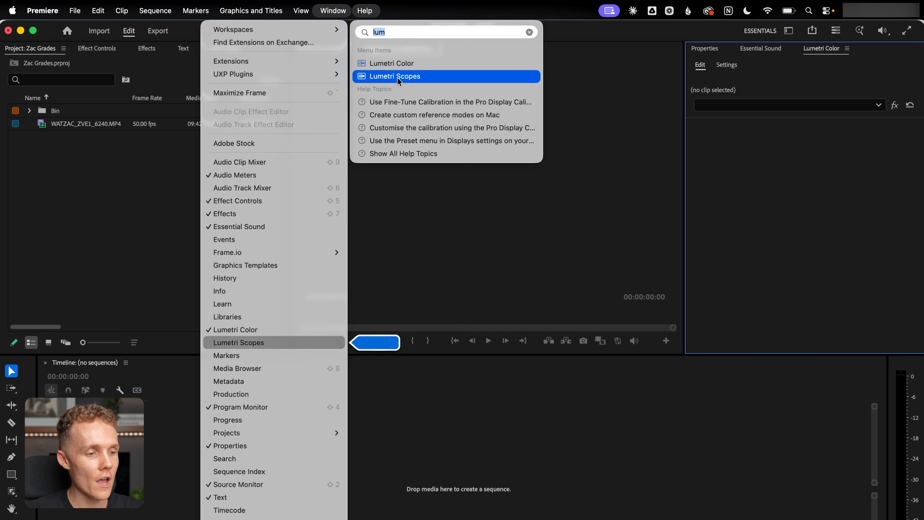
pyautogui.click(397, 77)
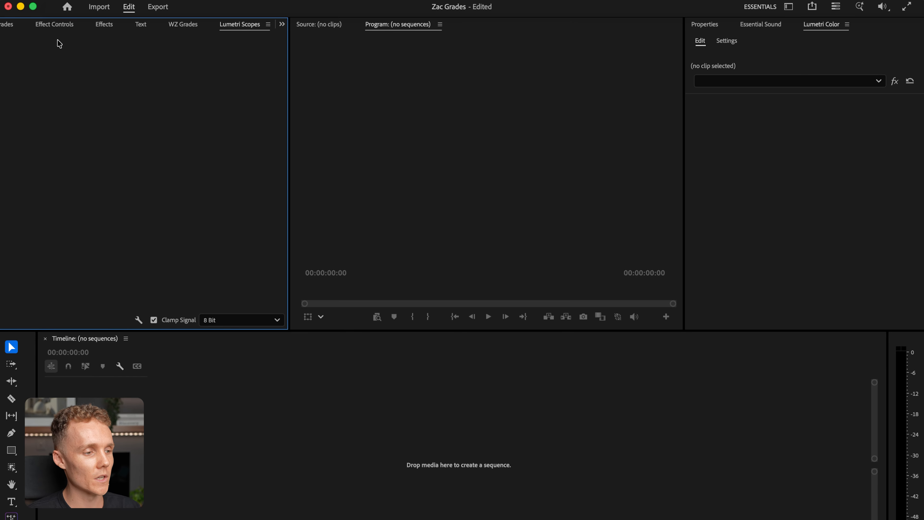
# Create a sequence from the project clip WATZAC_ZVE1_6240.MP4 by placing it in the empty timeline
pyautogui.click(10, 24)
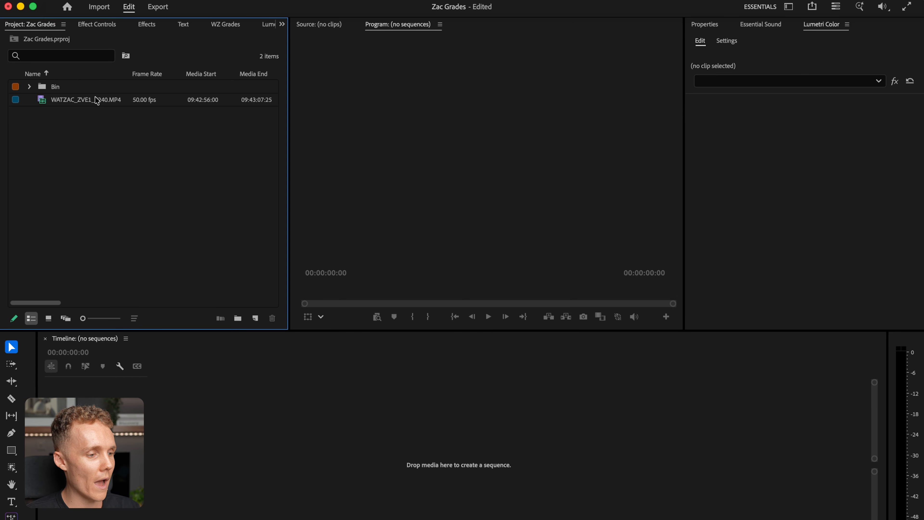
pyautogui.moveTo(78, 103); pyautogui.dragTo(361, 361)
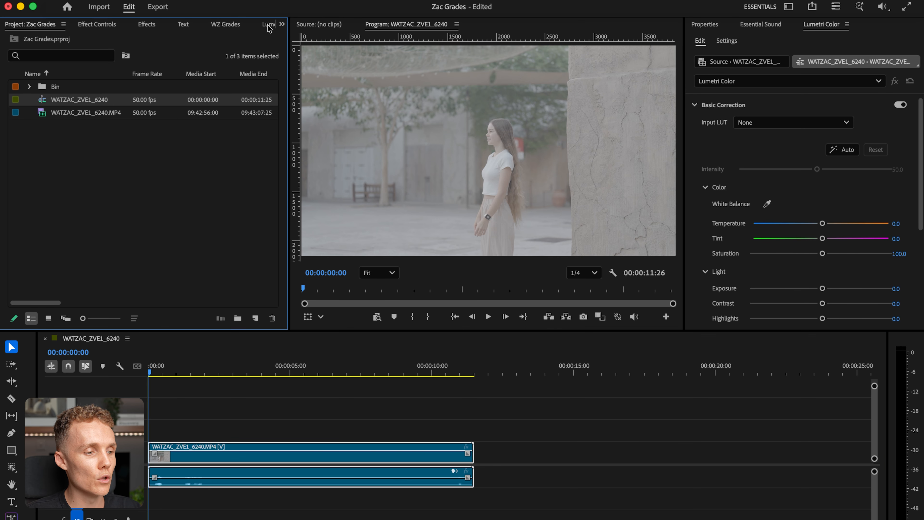
# Display the Waveform (RGB) alongside the Vectorscope YUV in Lumetri Scopes and widen the scopes area
pyautogui.click(269, 26)
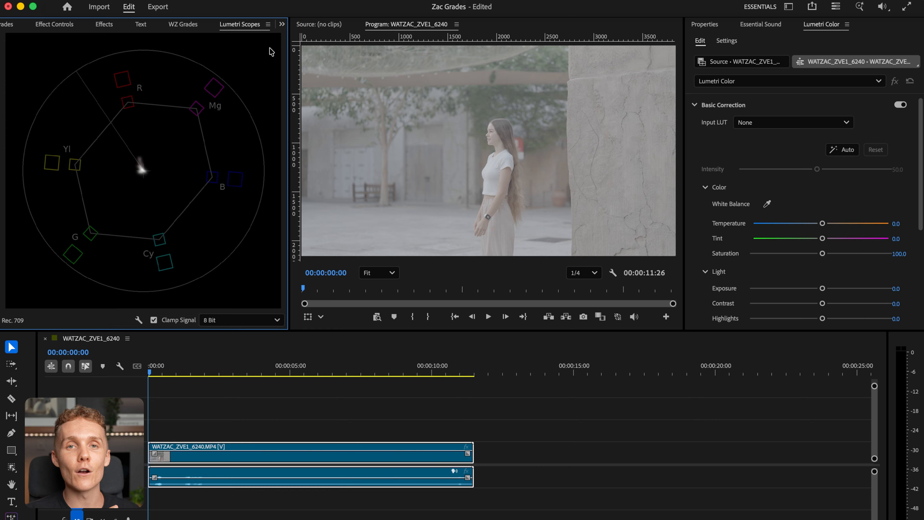
pyautogui.rightClick(284, 70)
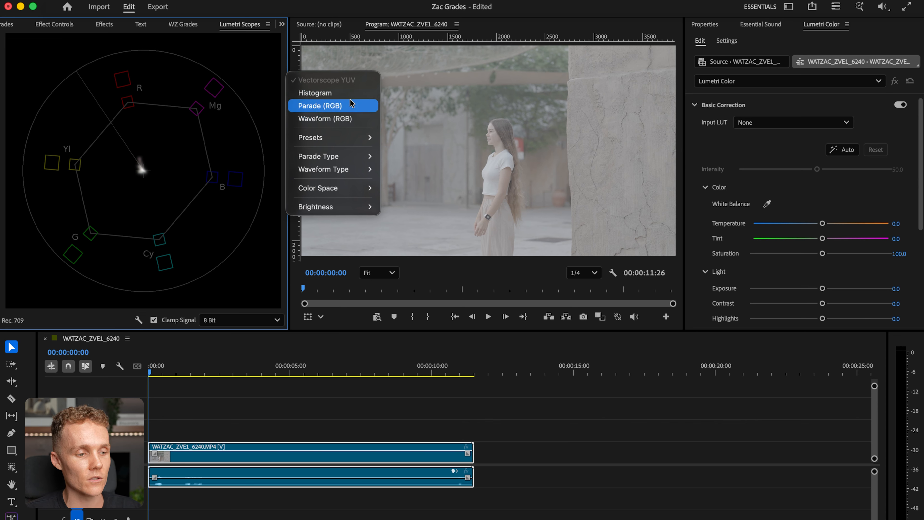
pyautogui.click(346, 119)
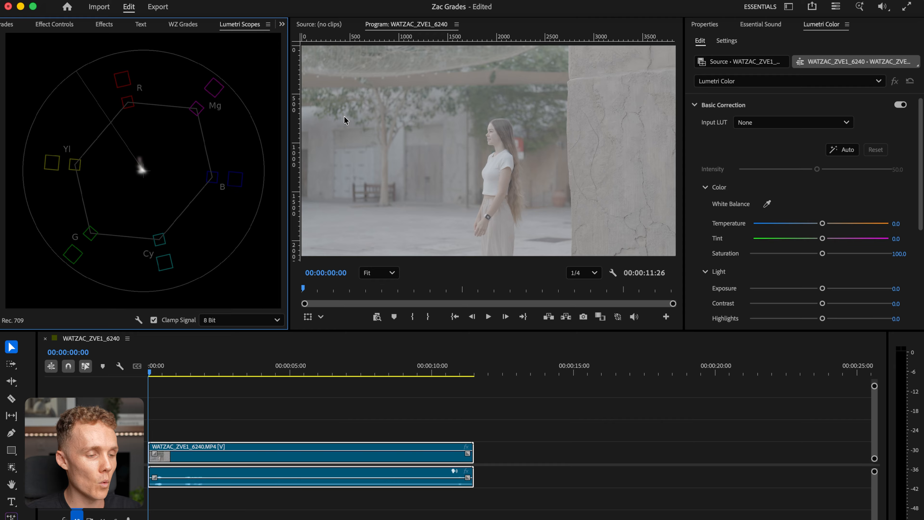
pyautogui.rightClick(284, 195)
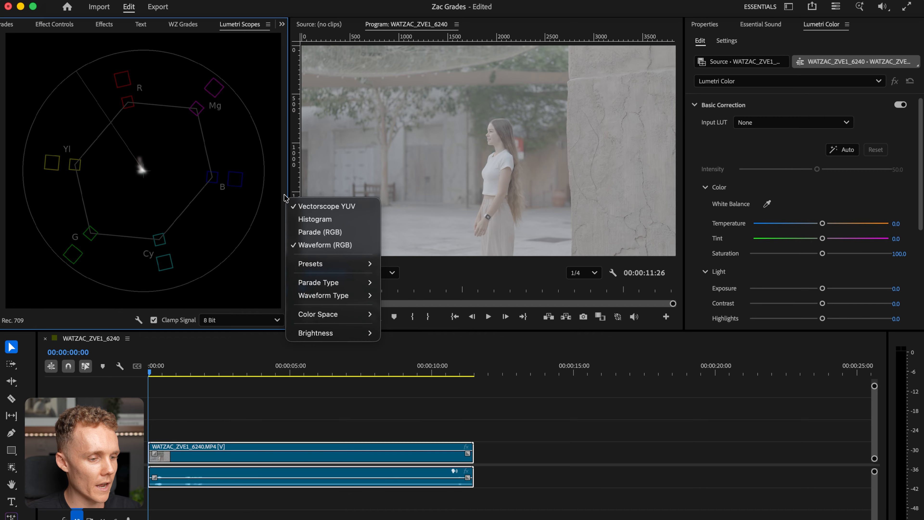
pyautogui.click(289, 143)
pyautogui.moveTo(290, 143); pyautogui.dragTo(348, 143)
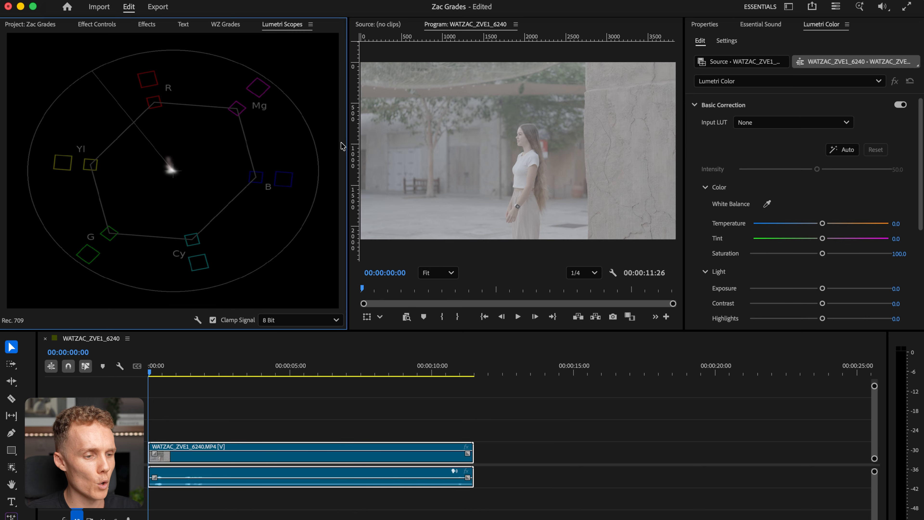
pyautogui.rightClick(341, 145)
pyautogui.click(378, 194)
pyautogui.click(157, 277)
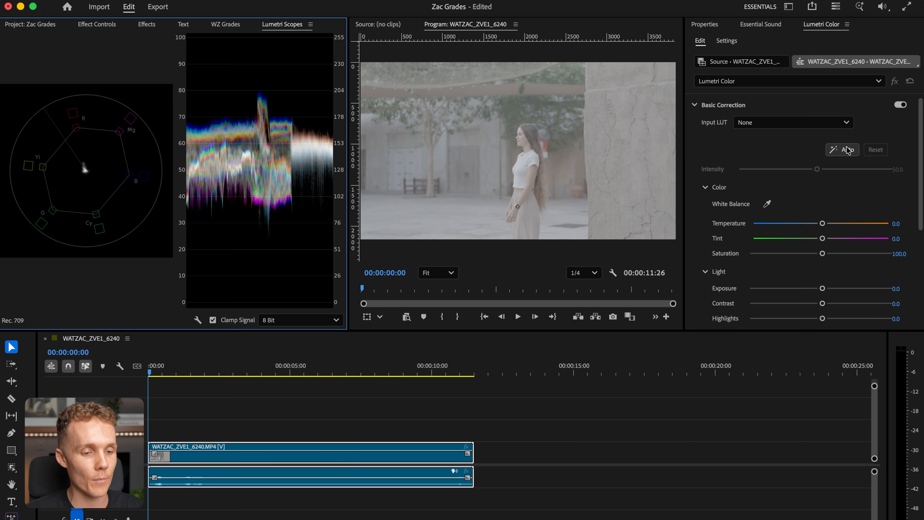
# Try raising Exposure to 1.9 in the clip's Basic Correction, and reset it to its default
pyautogui.click(721, 106)
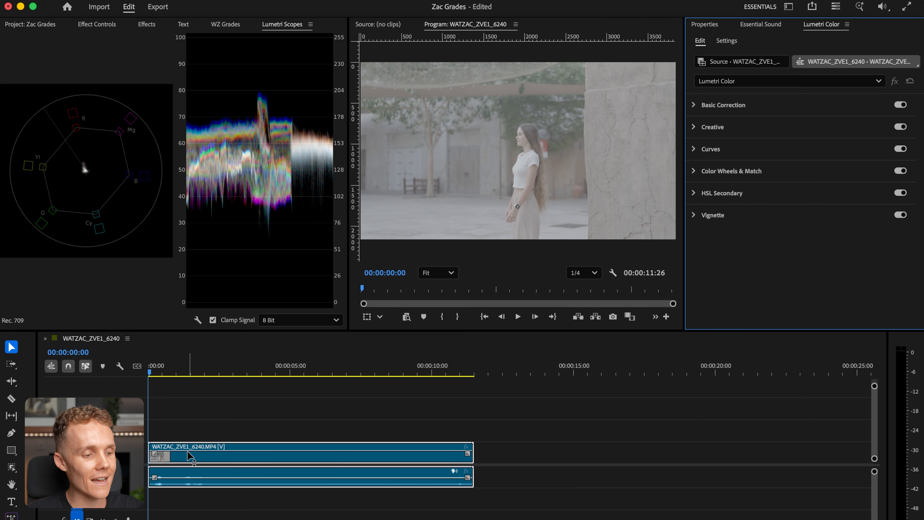
pyautogui.click(740, 109)
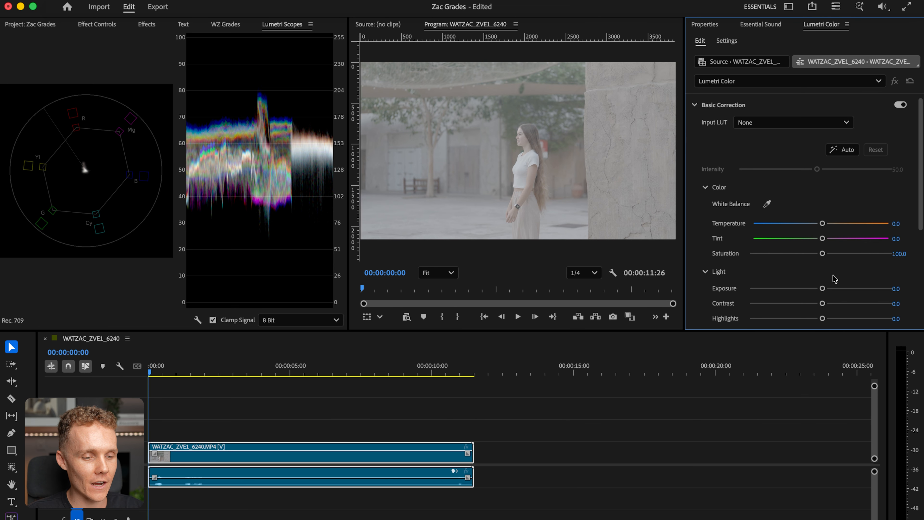
pyautogui.moveTo(823, 289); pyautogui.dragTo(847, 291)
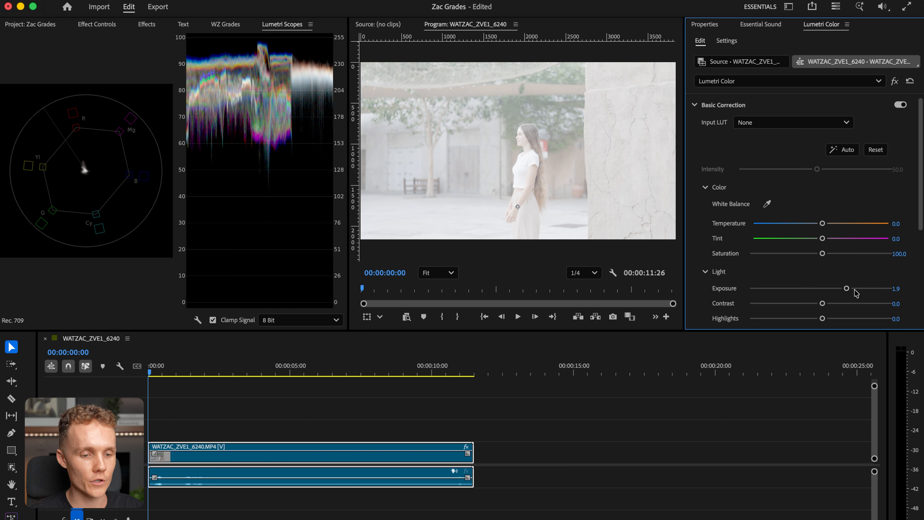
pyautogui.doubleClick(846, 288)
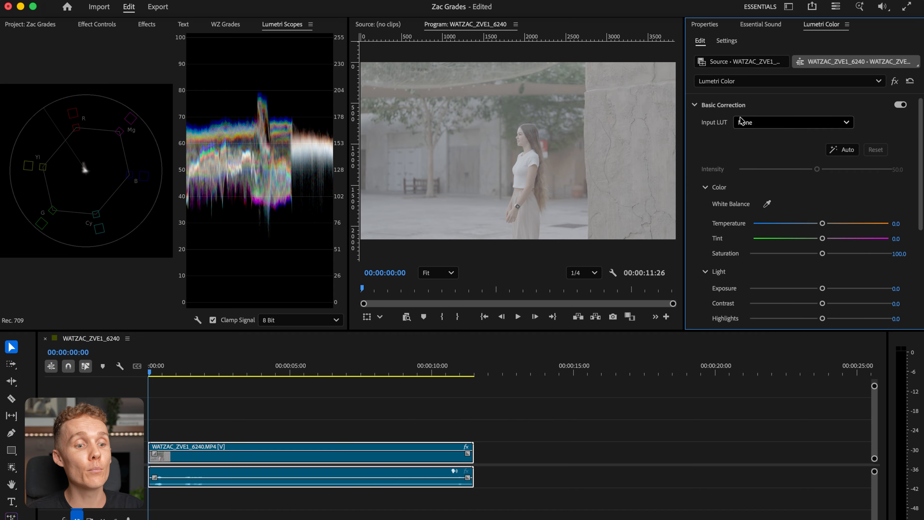
# Load "Watzac Conversion Log to Rec 709.cube" as the clip's Input LUT and compare the image with the Lumetri effect bypassed and enabled
pyautogui.click(734, 109)
pyautogui.click(753, 109)
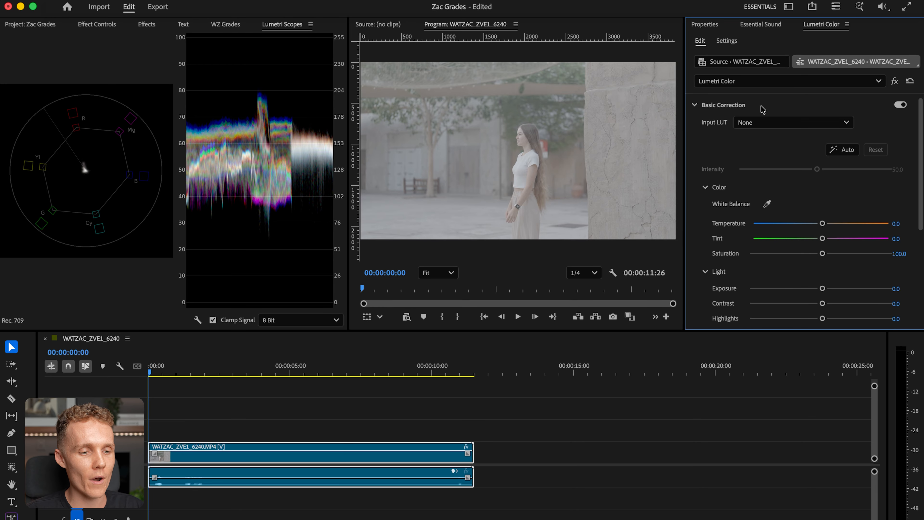
pyautogui.click(752, 123)
pyautogui.click(759, 166)
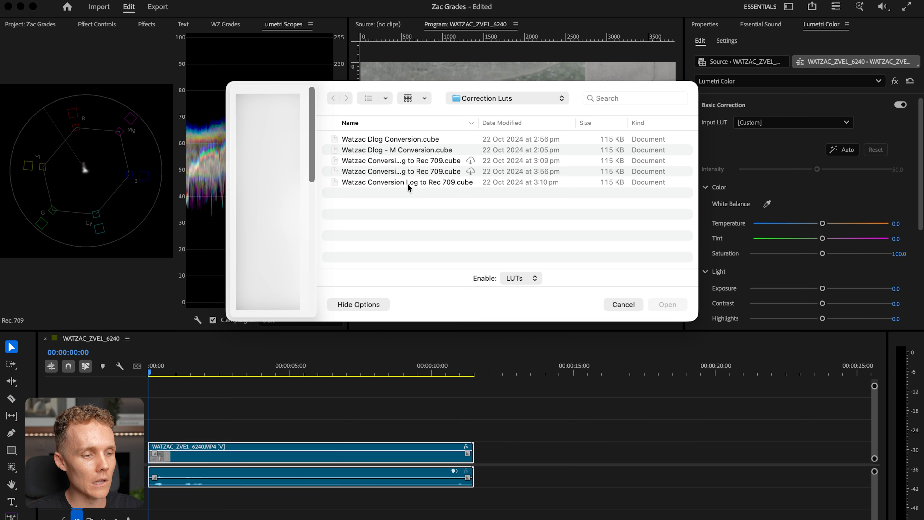
pyautogui.moveTo(438, 89); pyautogui.dragTo(438, 270)
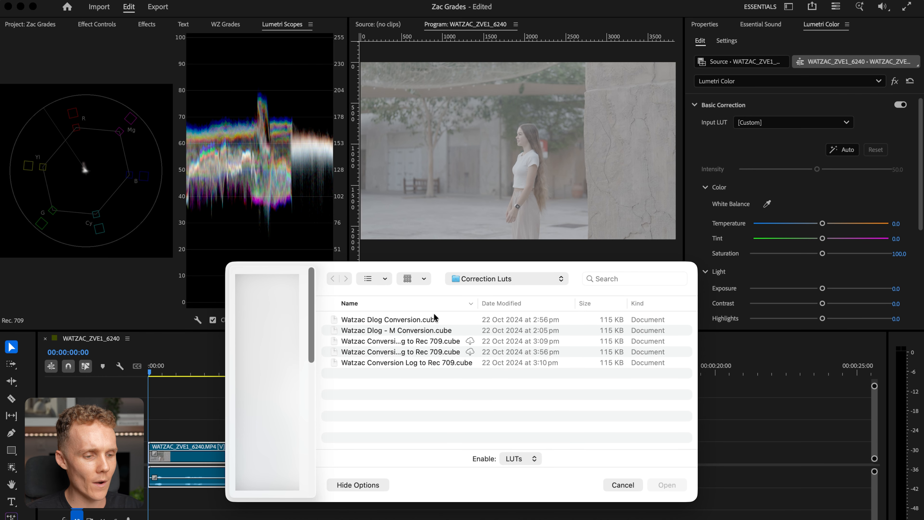
pyautogui.click(435, 363)
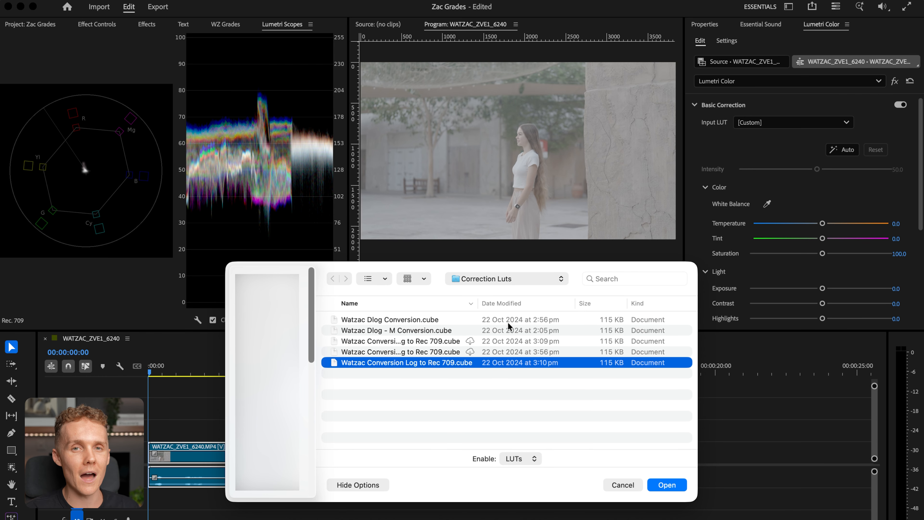
pyautogui.click(663, 486)
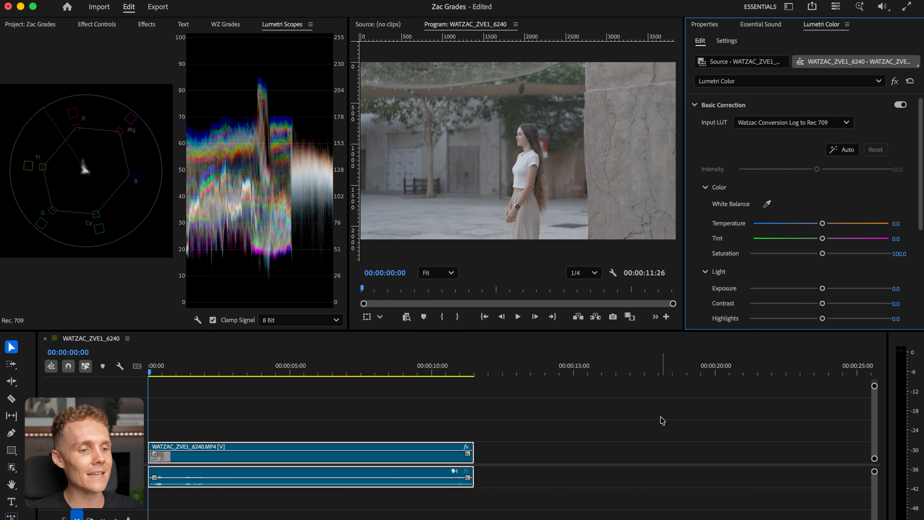
pyautogui.click(894, 81)
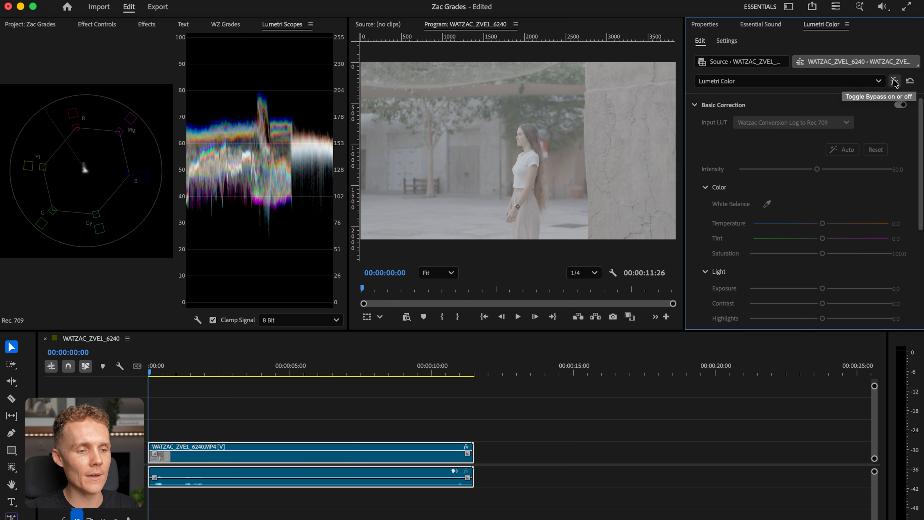
pyautogui.click(895, 81)
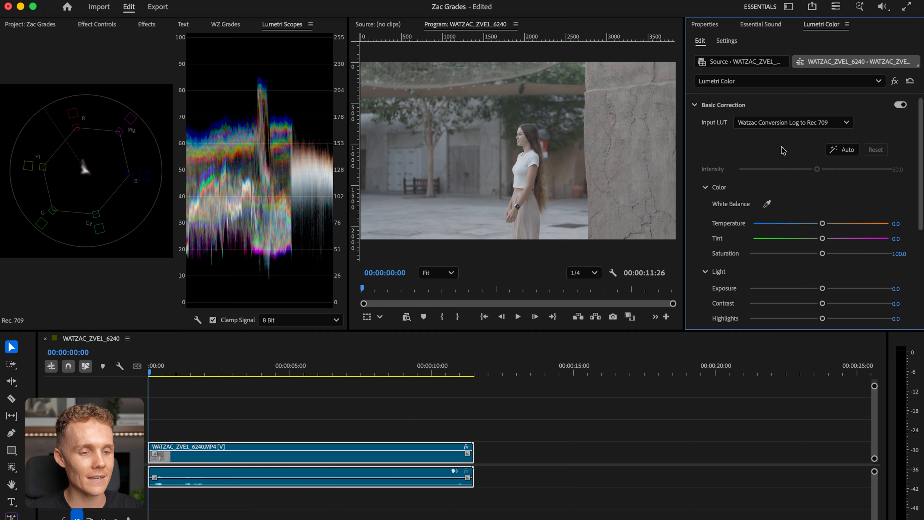
# Warm the clip to Temperature 13.8, raise Exposure to 0.3 and lower the Shadows in Basic Correction
pyautogui.scroll(-4, 716, 226)
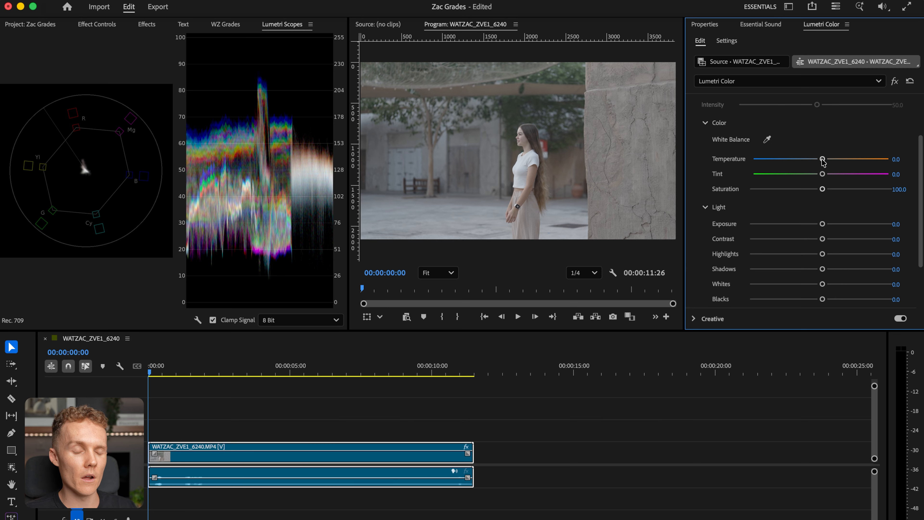
pyautogui.moveTo(823, 162); pyautogui.dragTo(830, 160)
pyautogui.scroll(-1, 823, 191)
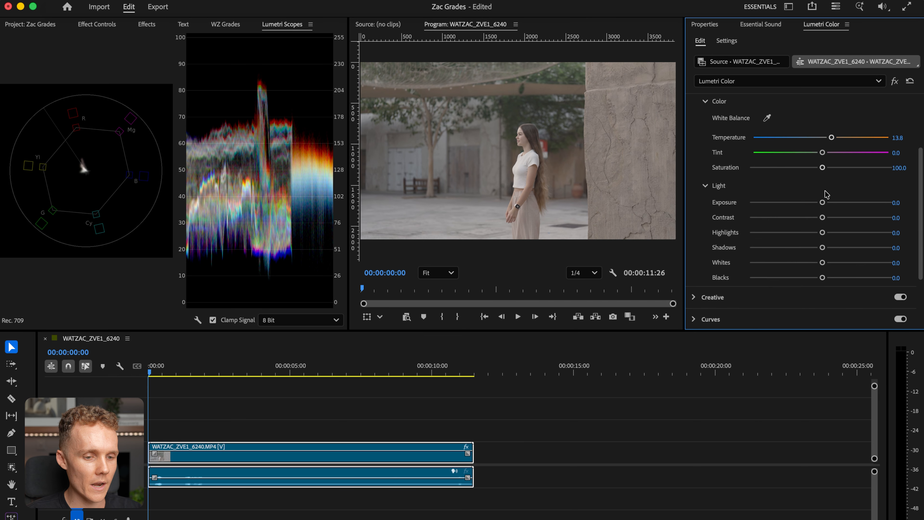
pyautogui.moveTo(822, 201); pyautogui.dragTo(824, 201)
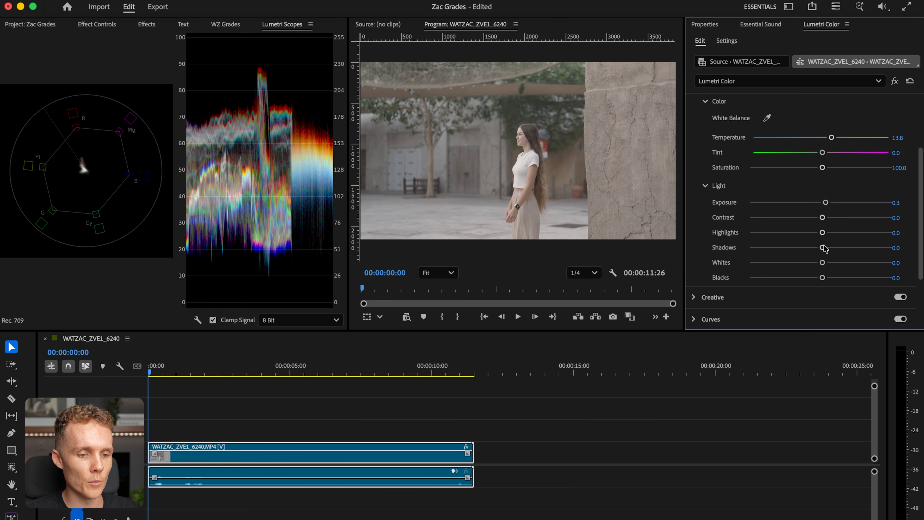
pyautogui.moveTo(822, 247); pyautogui.dragTo(797, 251)
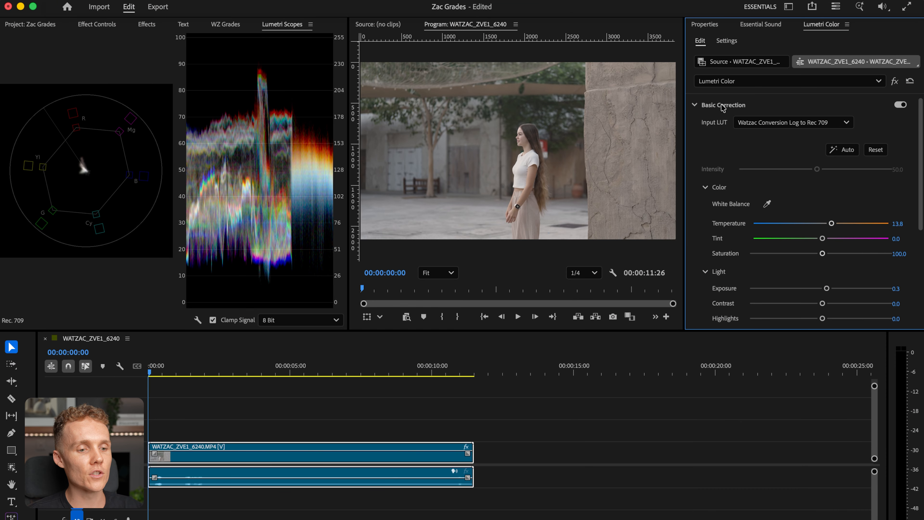
pyautogui.click(721, 106)
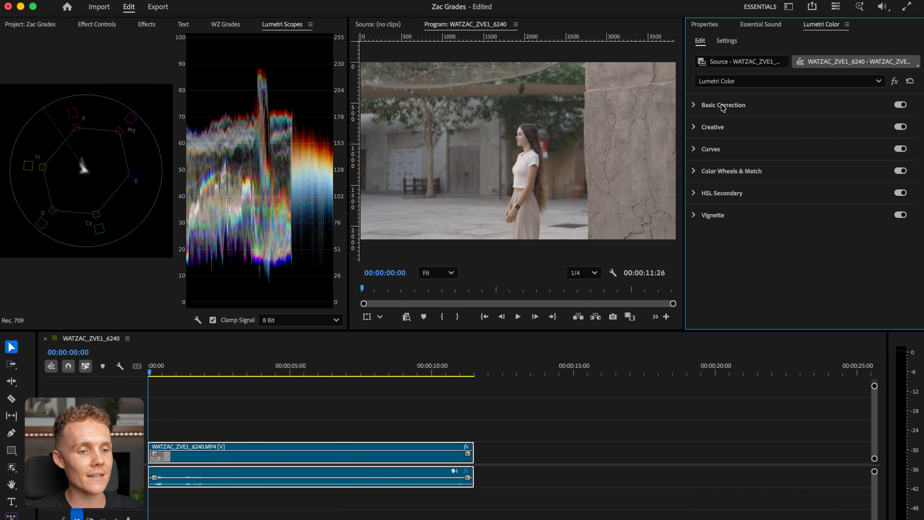
# Load "Watzac Clean.cube" from the Grading Luts folder as the clip's Creative Look
pyautogui.click(709, 128)
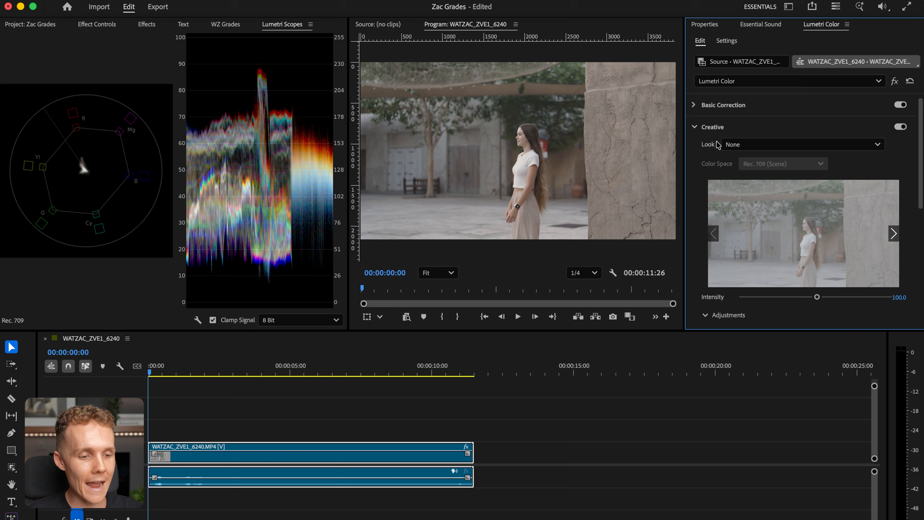
pyautogui.scroll(-1, 704, 186)
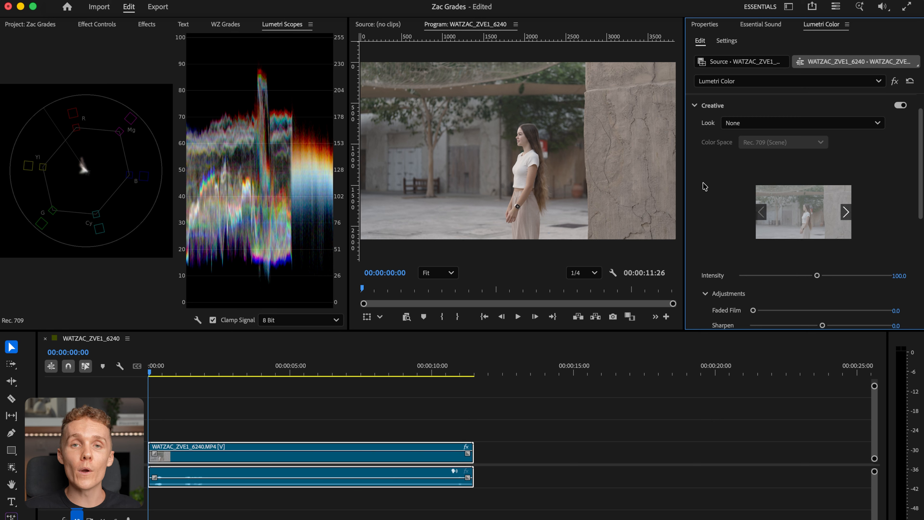
pyautogui.click(735, 121)
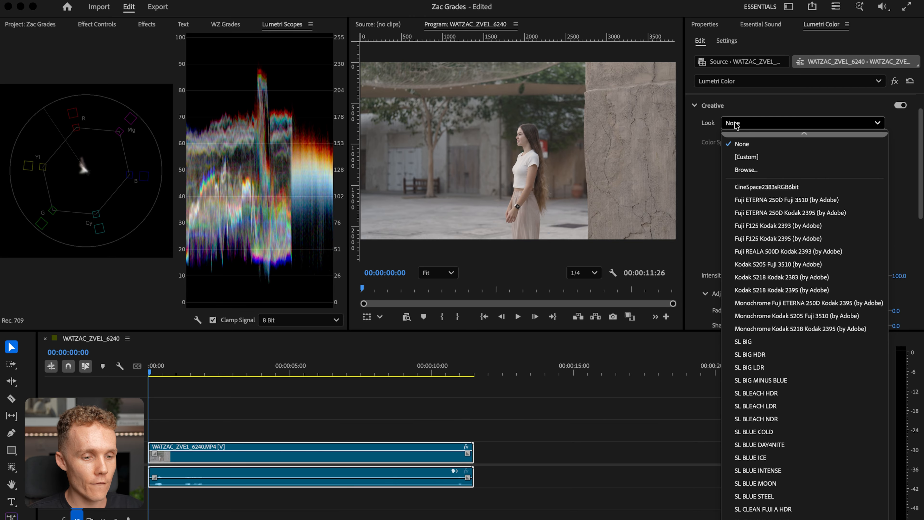
pyautogui.click(777, 159)
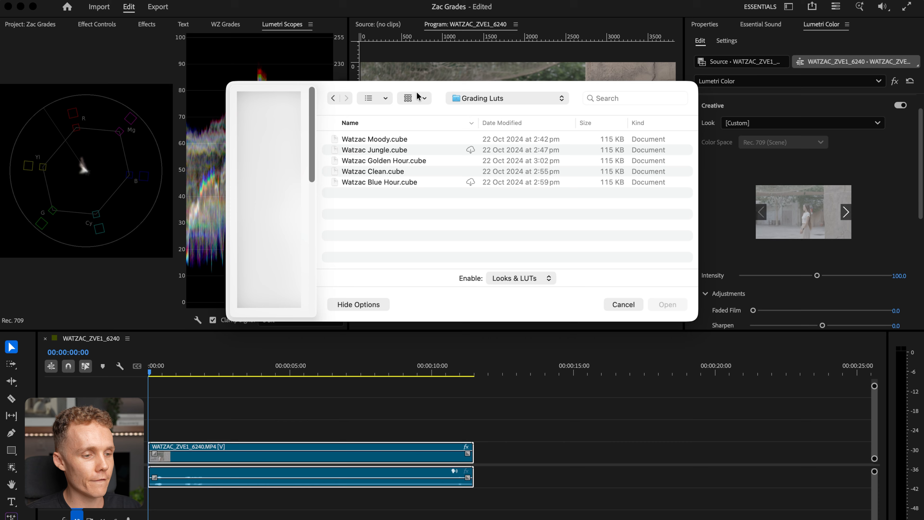
pyautogui.moveTo(439, 84); pyautogui.dragTo(434, 251)
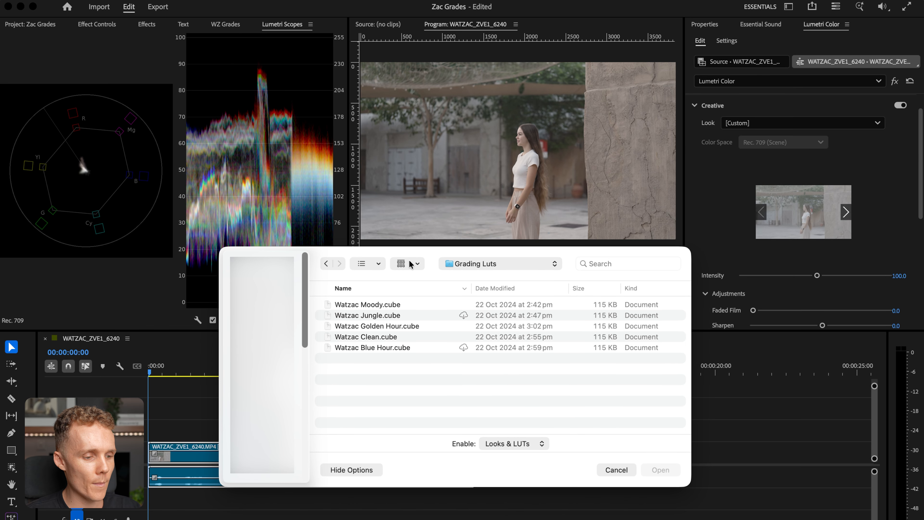
pyautogui.click(378, 338)
pyautogui.click(661, 470)
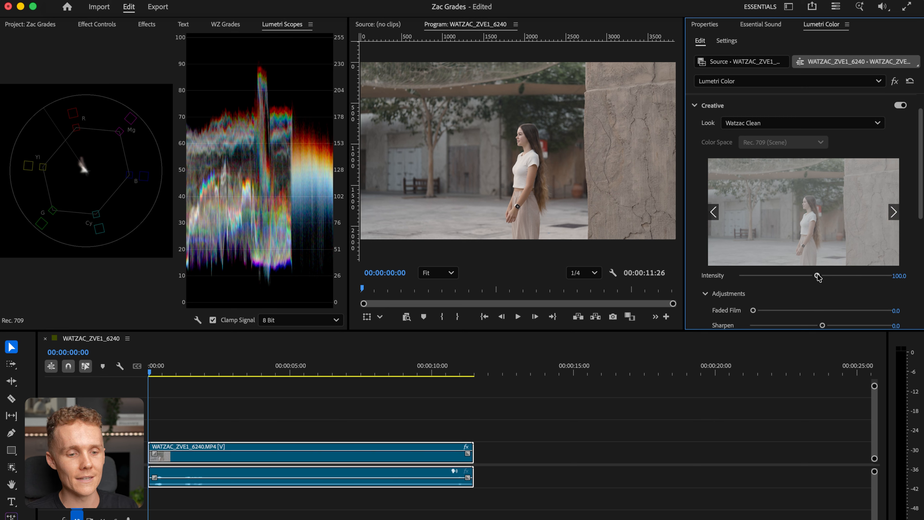
# Set the Creative look's Intensity to 150.9 and compare the image with the Lumetri effect bypassed and enabled
pyautogui.moveTo(817, 276); pyautogui.dragTo(853, 278)
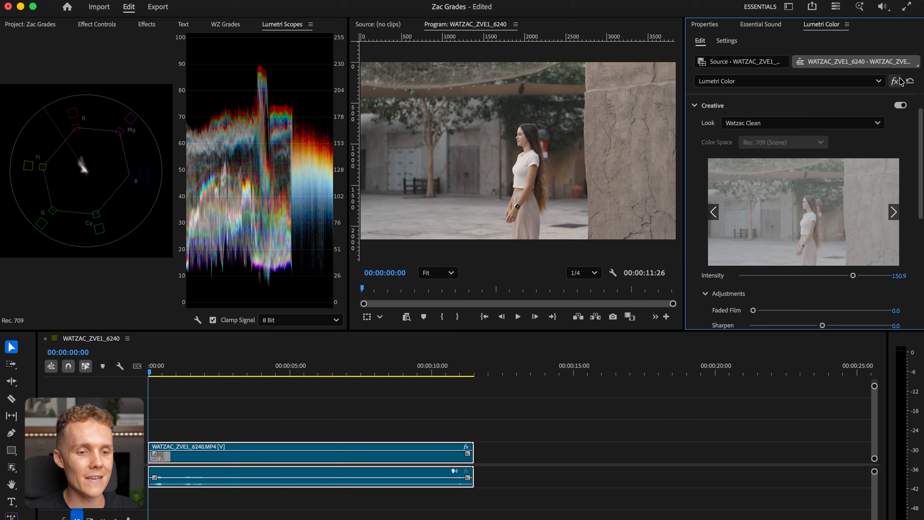
pyautogui.click(895, 81)
pyautogui.click(895, 81)
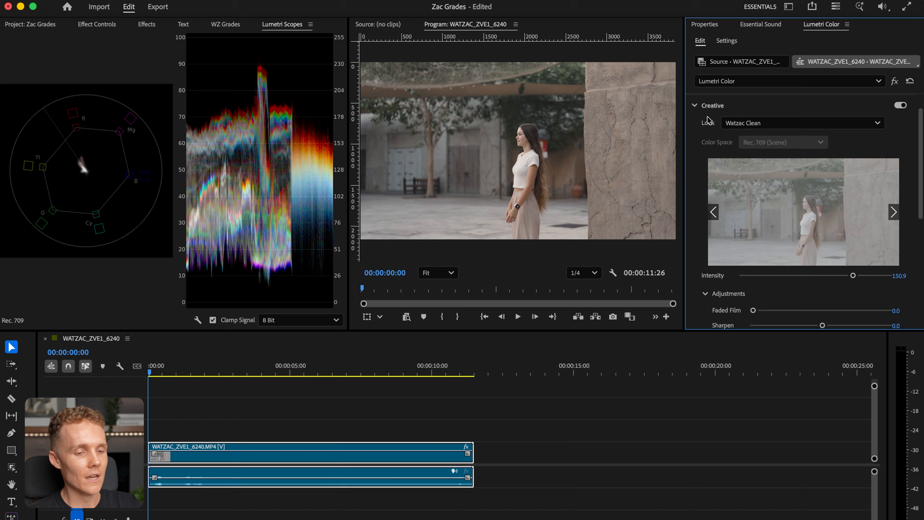
pyautogui.scroll(-2, 695, 187)
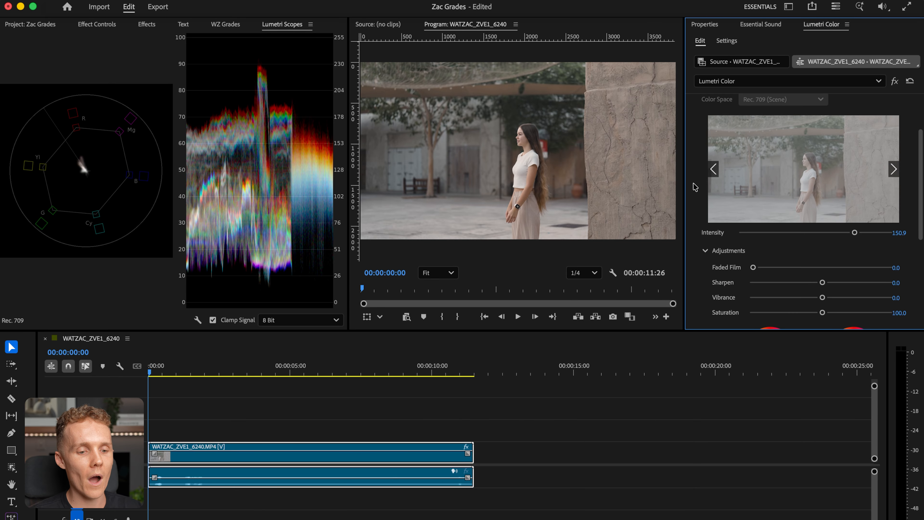
pyautogui.scroll(-3, 695, 187)
pyautogui.scroll(6, 695, 187)
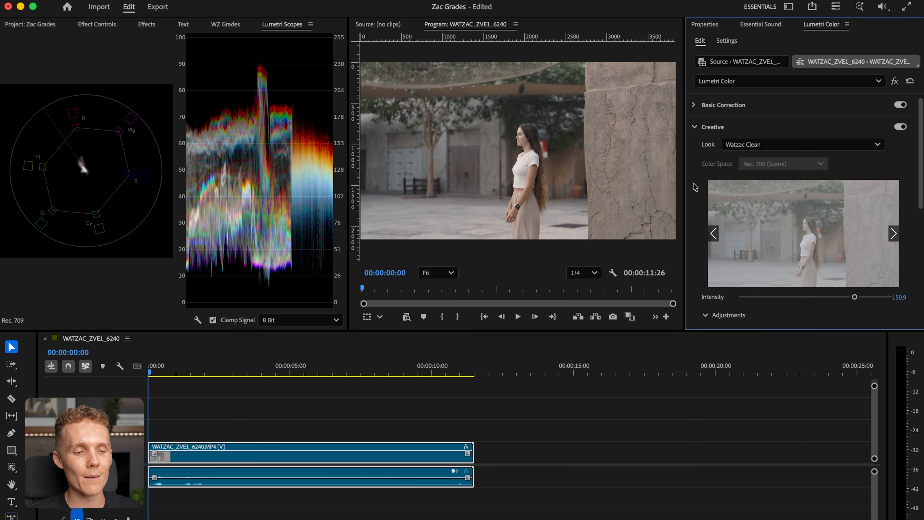
pyautogui.click(723, 131)
# Examine the RGB Curves and the Hue Saturation Curves, from Hue vs Sat through Sat vs Sat
pyautogui.click(725, 151)
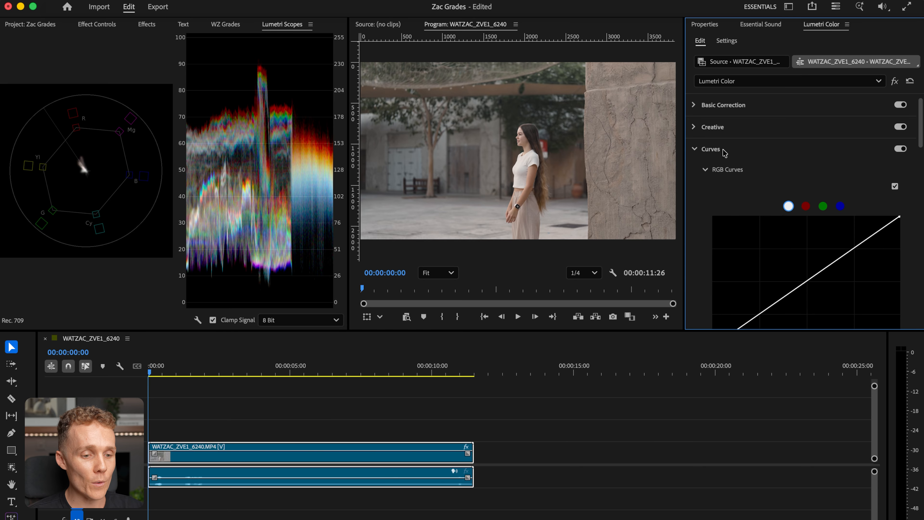
pyautogui.scroll(-3, 702, 255)
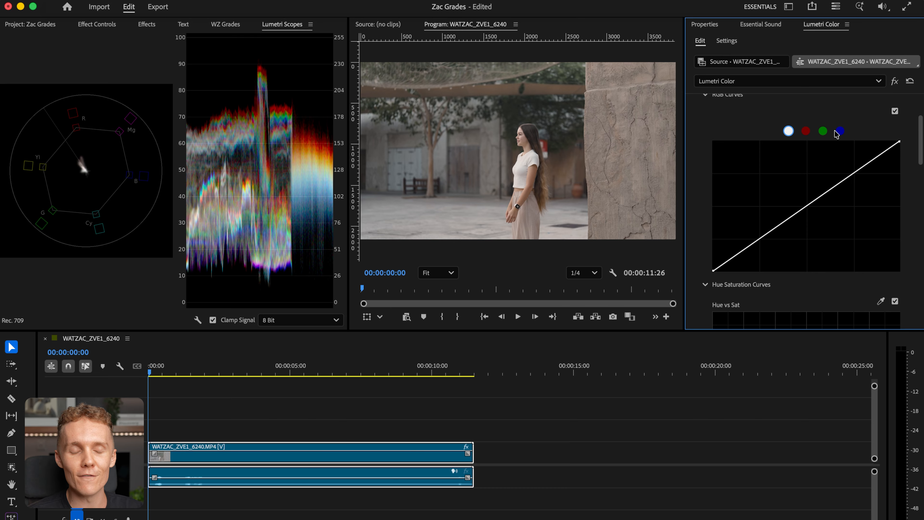
pyautogui.scroll(-3, 769, 233)
pyautogui.scroll(4, 770, 233)
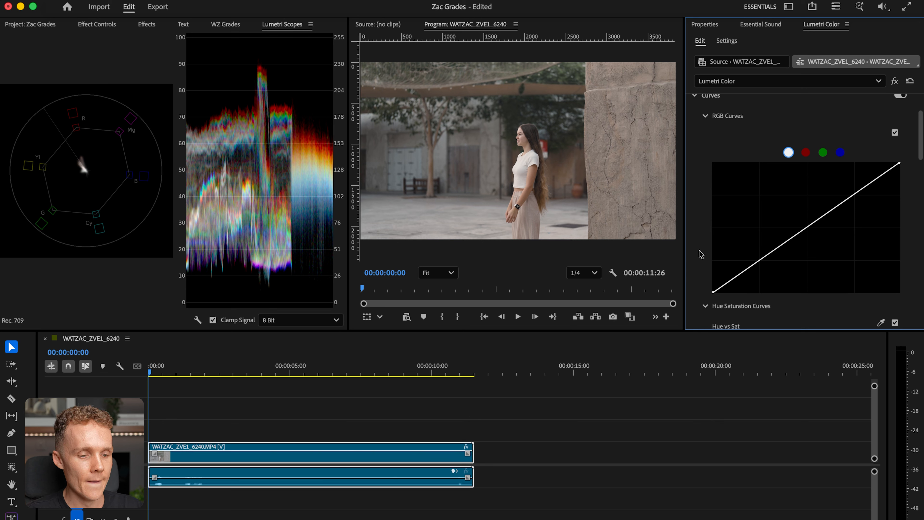
pyautogui.scroll(-1, 699, 266)
pyautogui.scroll(-15, 797, 237)
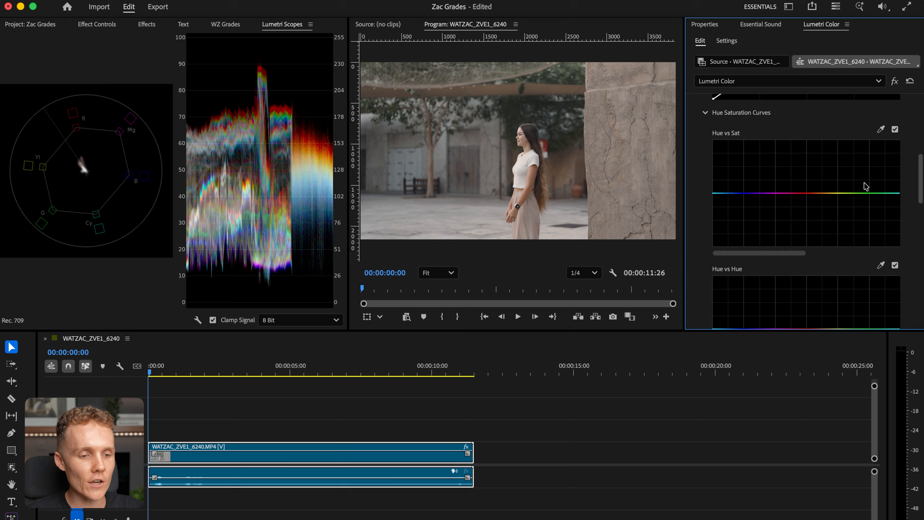
pyautogui.scroll(-10, 837, 211)
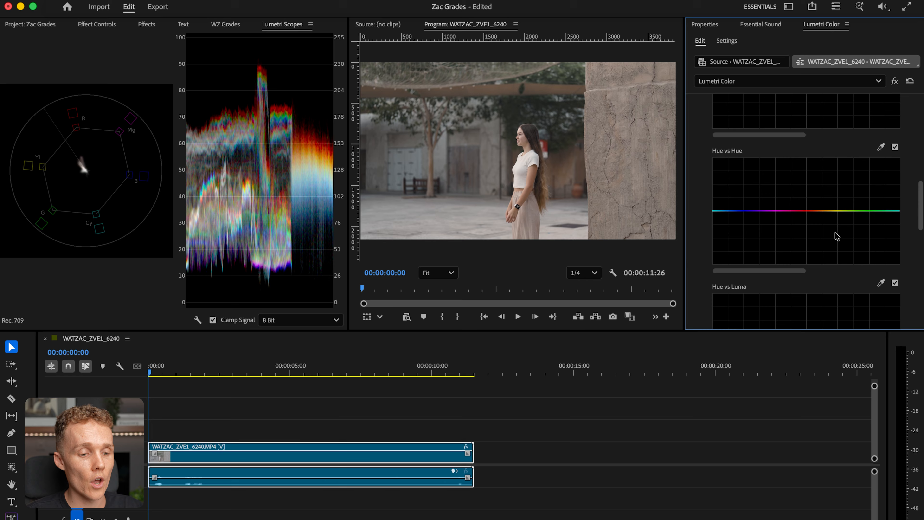
pyautogui.scroll(-20, 835, 233)
pyautogui.scroll(-7, 805, 241)
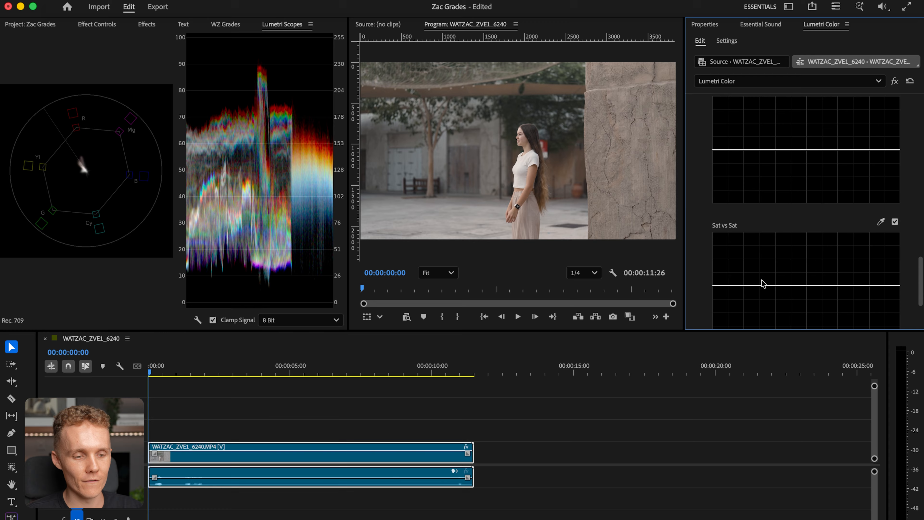
pyautogui.scroll(20, 709, 229)
pyautogui.scroll(12, 709, 231)
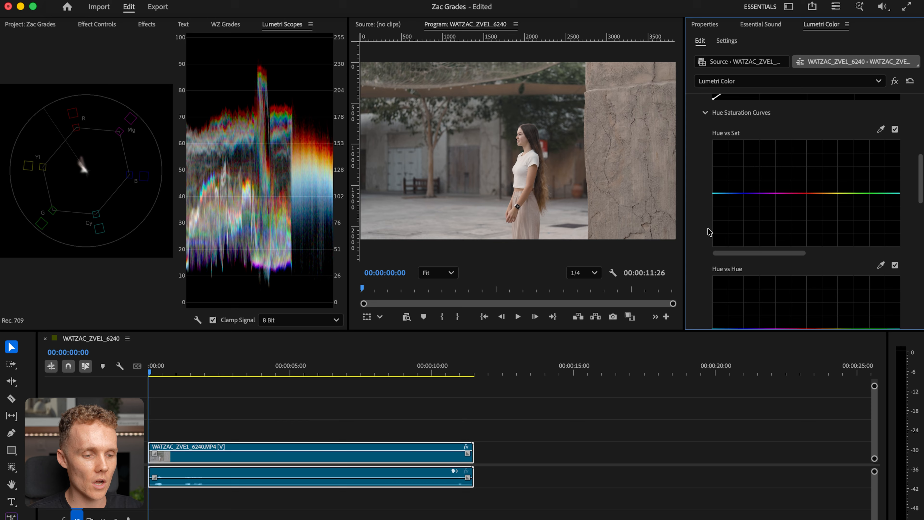
pyautogui.scroll(10, 710, 232)
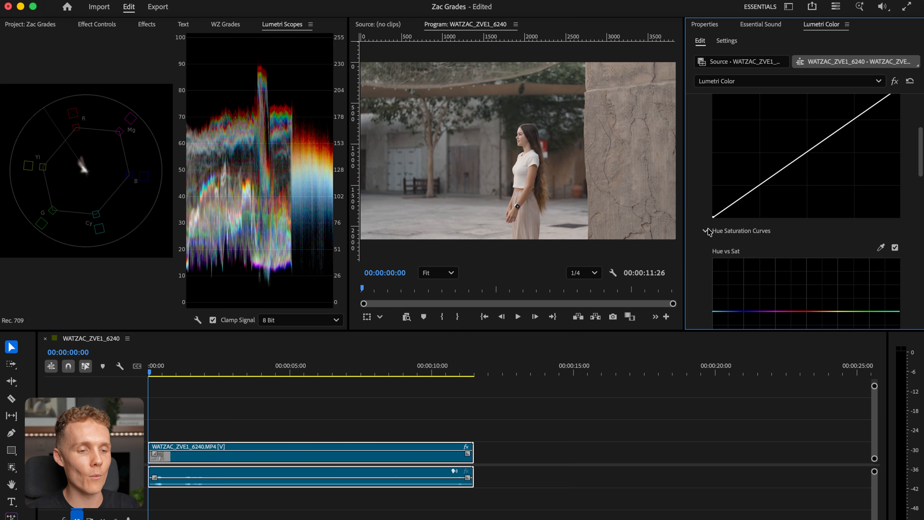
pyautogui.scroll(4, 709, 231)
pyautogui.scroll(-14, 709, 231)
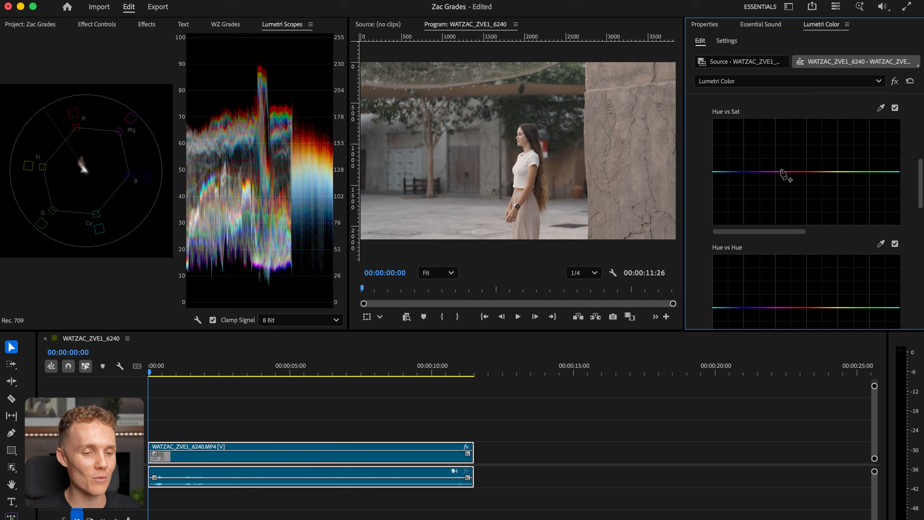
pyautogui.scroll(15, 705, 161)
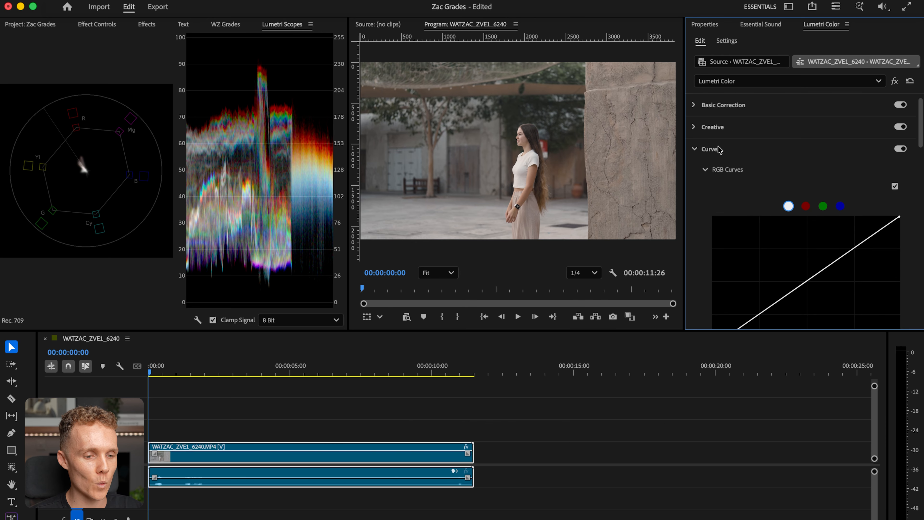
pyautogui.click(719, 149)
# Try shifting the Shadows color wheel slightly toward blue, and reset it to its default
pyautogui.click(729, 172)
pyautogui.scroll(-3, 741, 199)
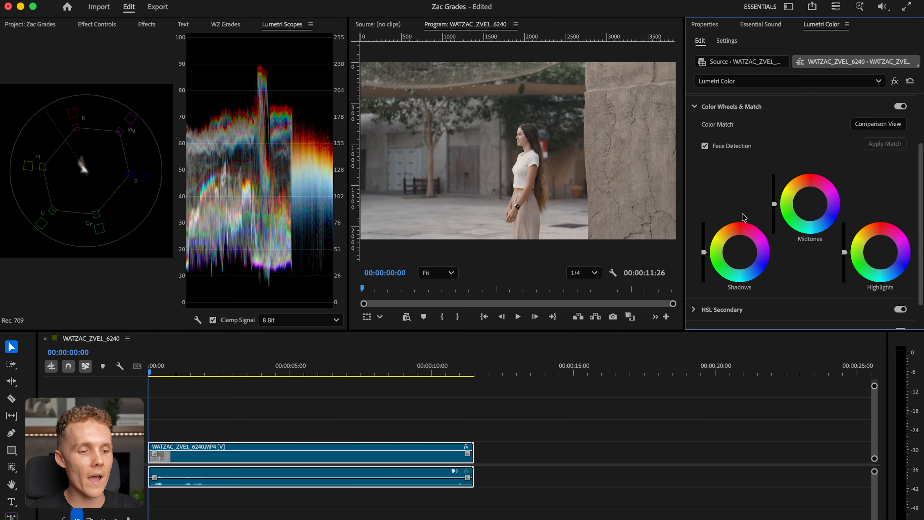
pyautogui.moveTo(740, 252); pyautogui.dragTo(743, 256)
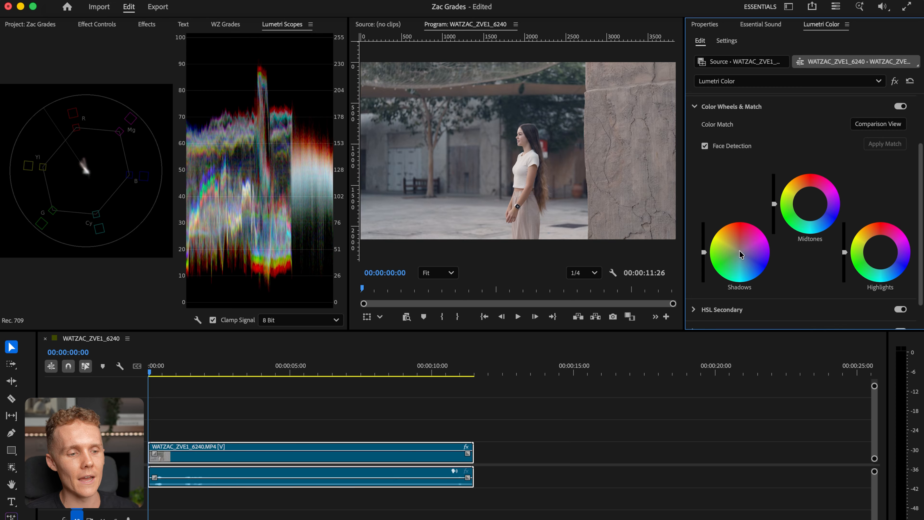
pyautogui.doubleClick(740, 252)
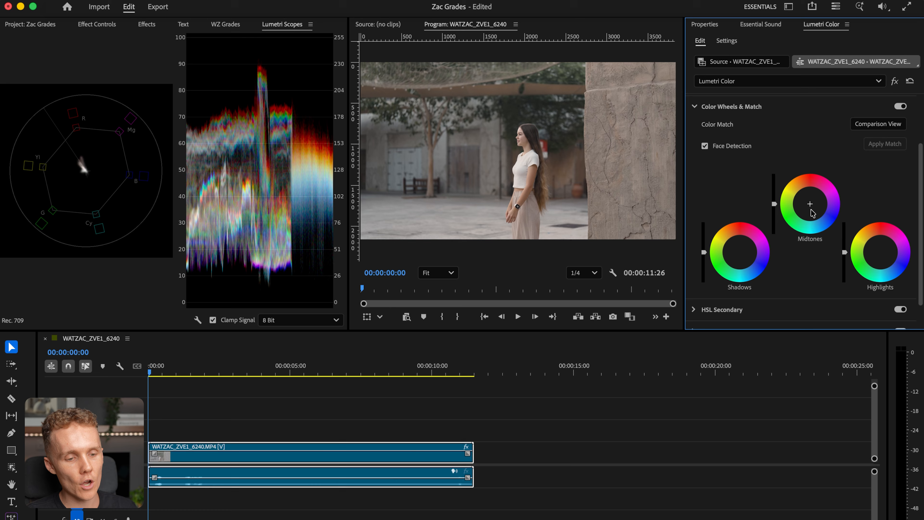
pyautogui.click(727, 107)
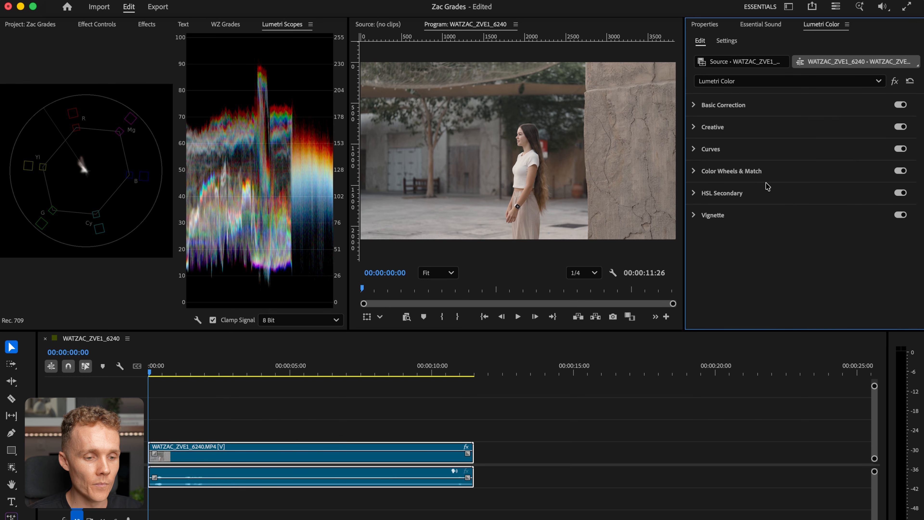
# Examine the HSL Secondary section's Key, Refine and Correction controls
pyautogui.click(725, 193)
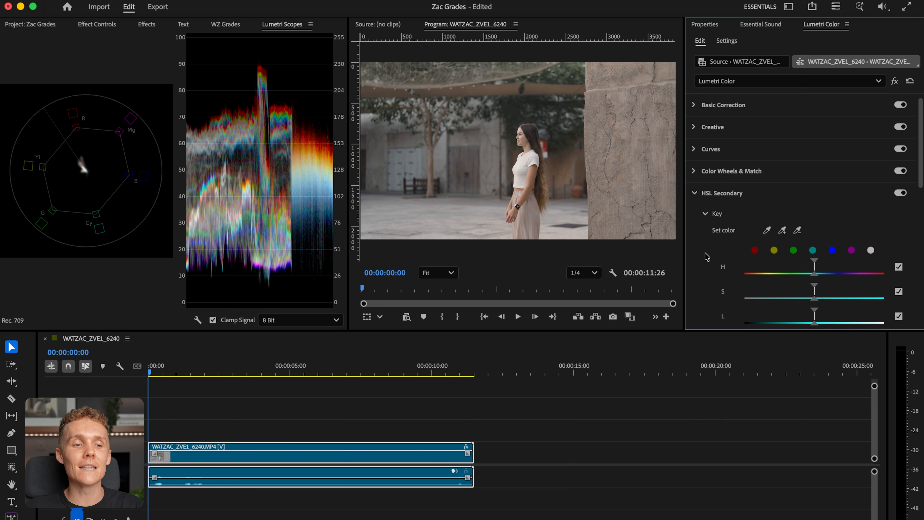
pyautogui.scroll(-10, 707, 257)
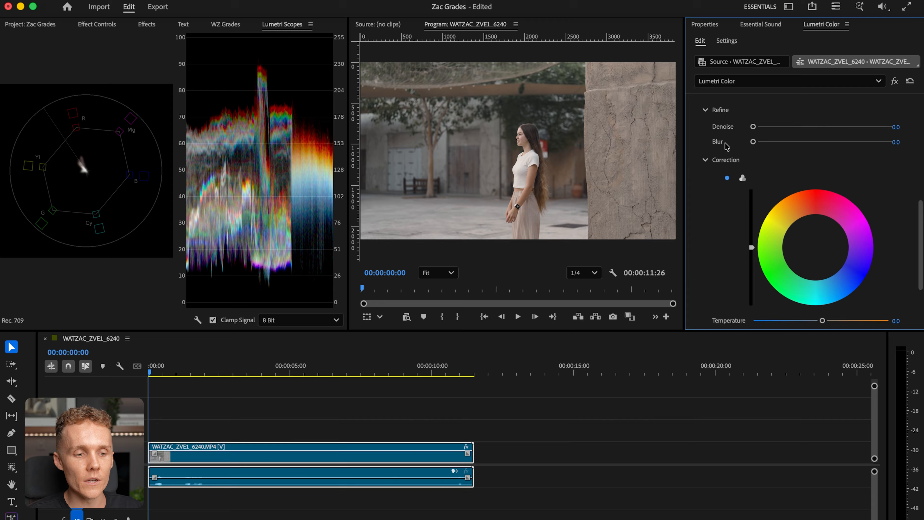
pyautogui.scroll(-5, 720, 148)
pyautogui.scroll(3, 720, 147)
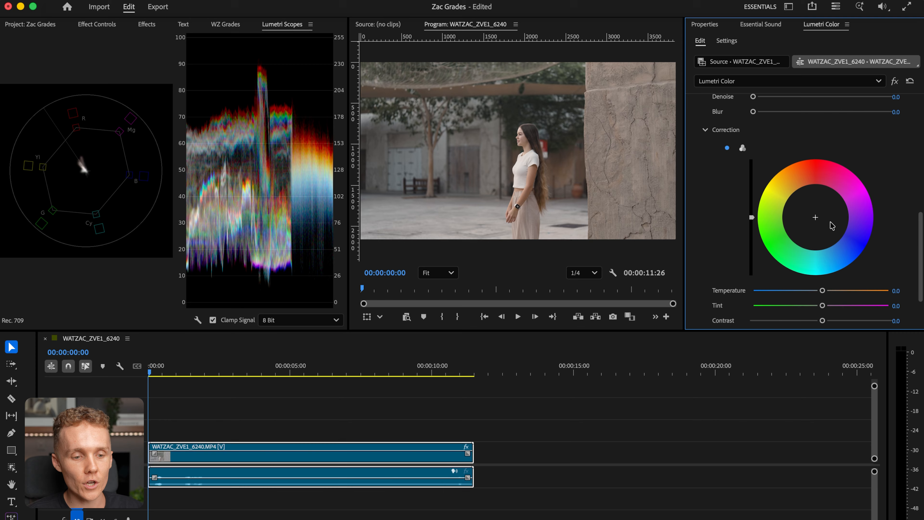
pyautogui.scroll(-4, 832, 211)
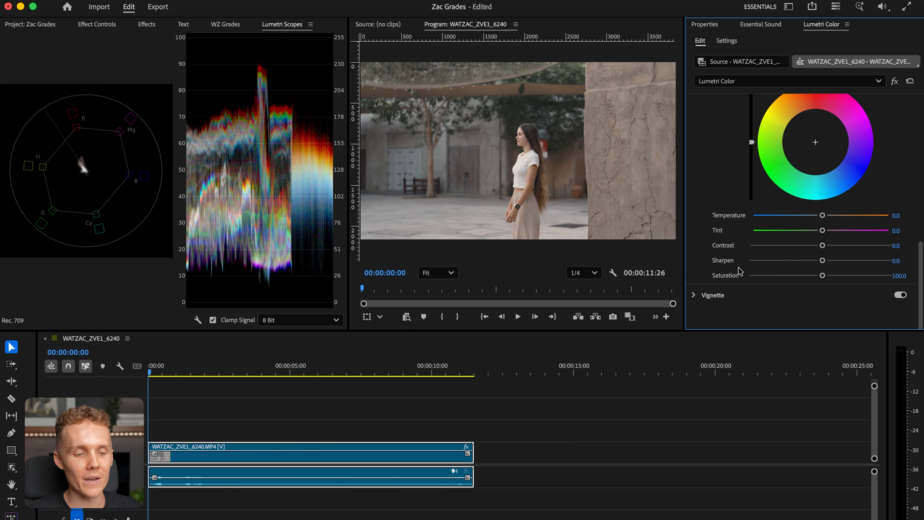
pyautogui.scroll(8, 709, 211)
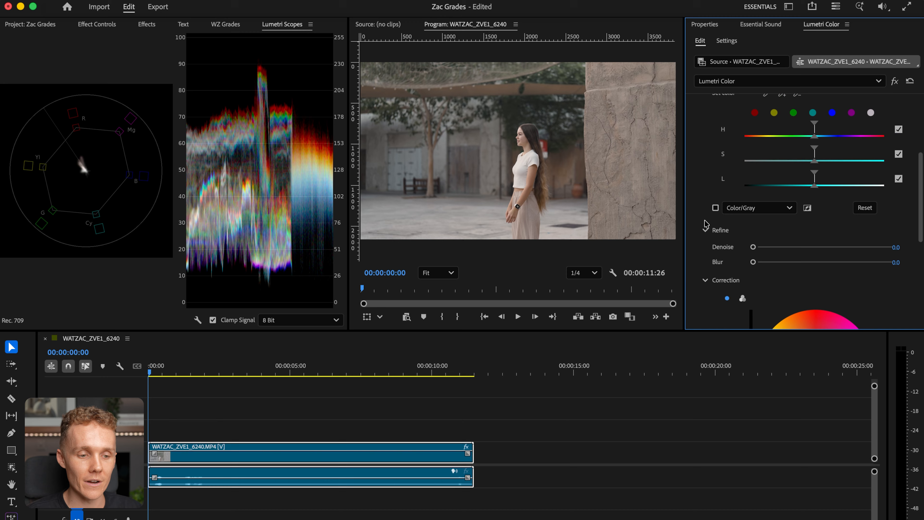
pyautogui.click(717, 186)
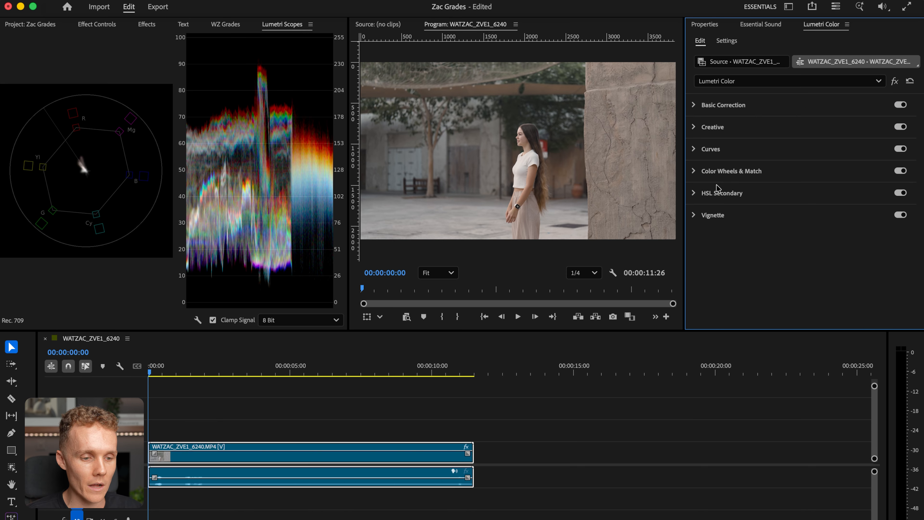
# Examine the Vignette section's Amount, Midpoint, Roundness and Feather controls
pyautogui.click(733, 217)
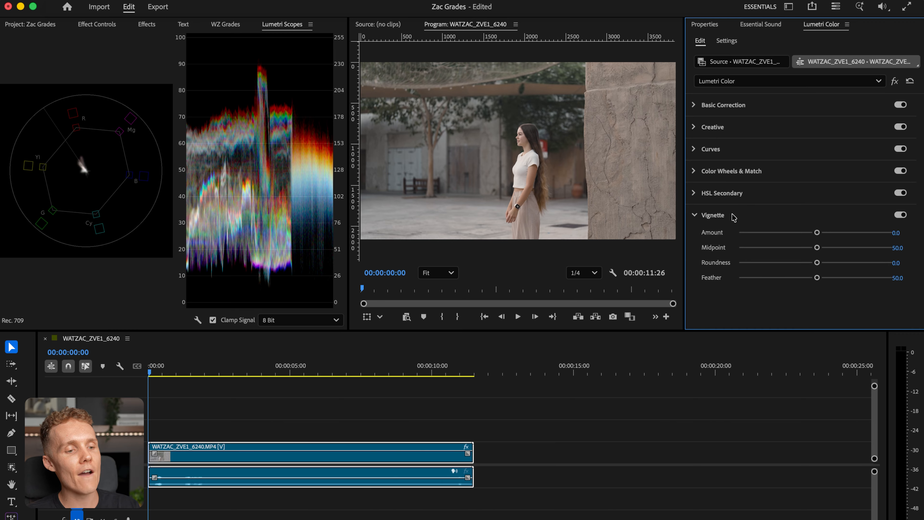
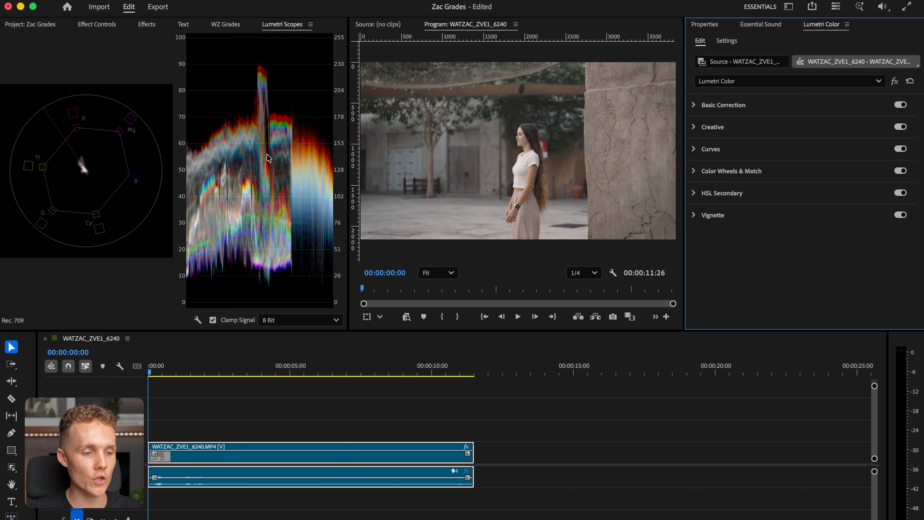
# Try the Basic Correction Exposure at 3.3 and -4.1, reset it, and set it to 0.5
pyautogui.click(722, 106)
pyautogui.scroll(-3, 807, 138)
pyautogui.moveTo(827, 235); pyautogui.dragTo(865, 239)
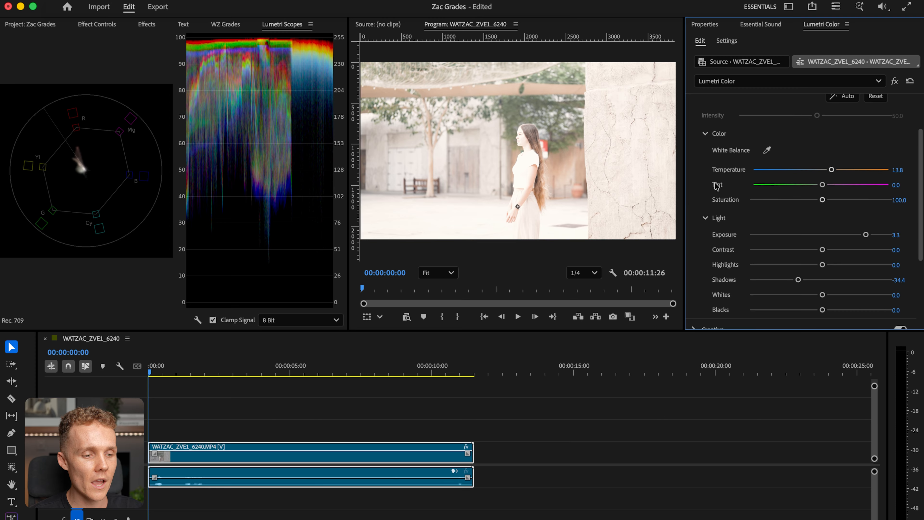
pyautogui.moveTo(865, 235); pyautogui.dragTo(766, 237)
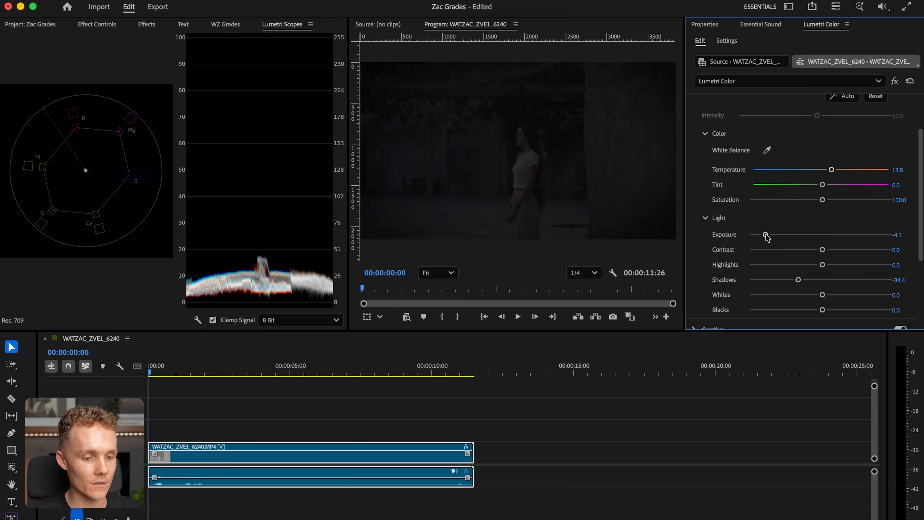
pyautogui.doubleClick(765, 235)
pyautogui.moveTo(822, 235); pyautogui.dragTo(829, 236)
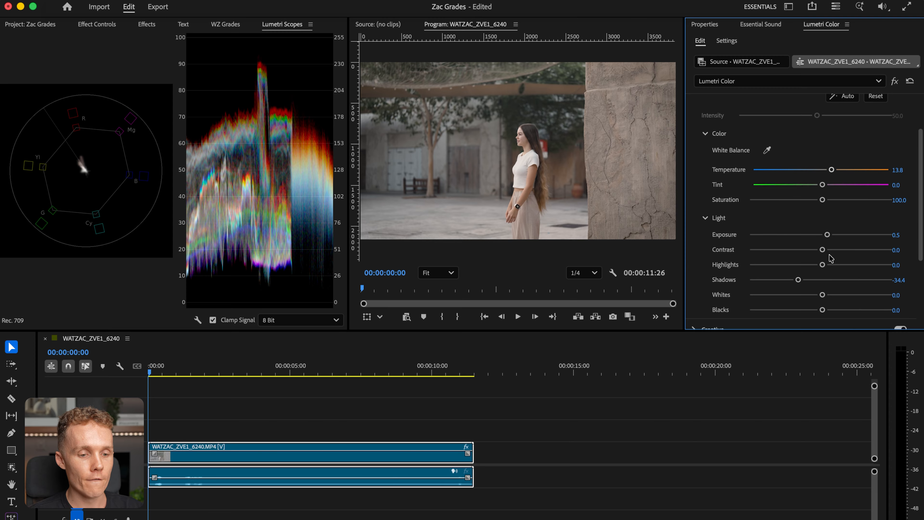
# Try the Contrast at -100 and 100, reset it, and compare the image with the Lumetri effect bypassed and enabled
pyautogui.moveTo(823, 255); pyautogui.dragTo(740, 254)
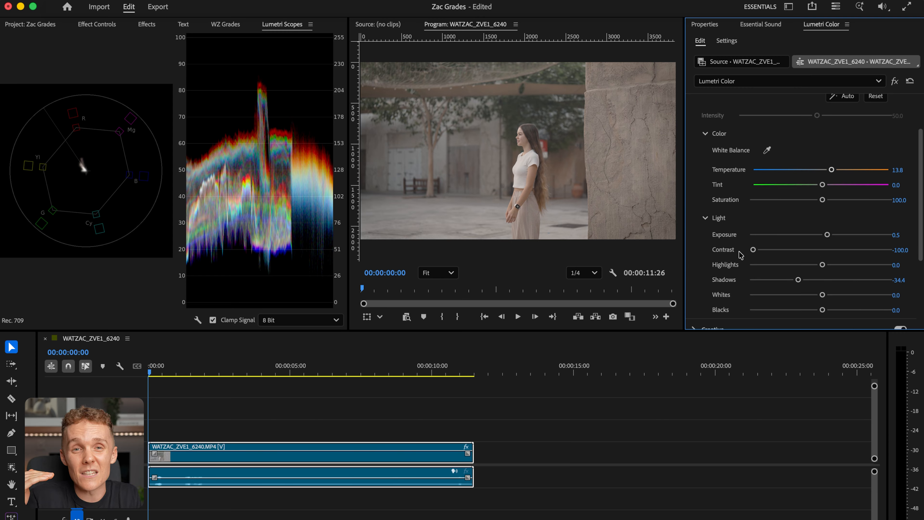
pyautogui.moveTo(753, 250); pyautogui.dragTo(889, 249)
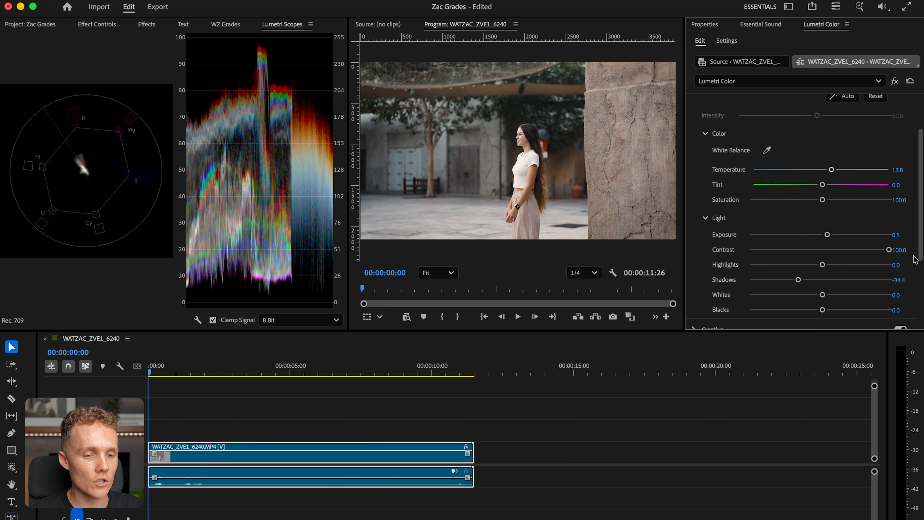
pyautogui.doubleClick(890, 251)
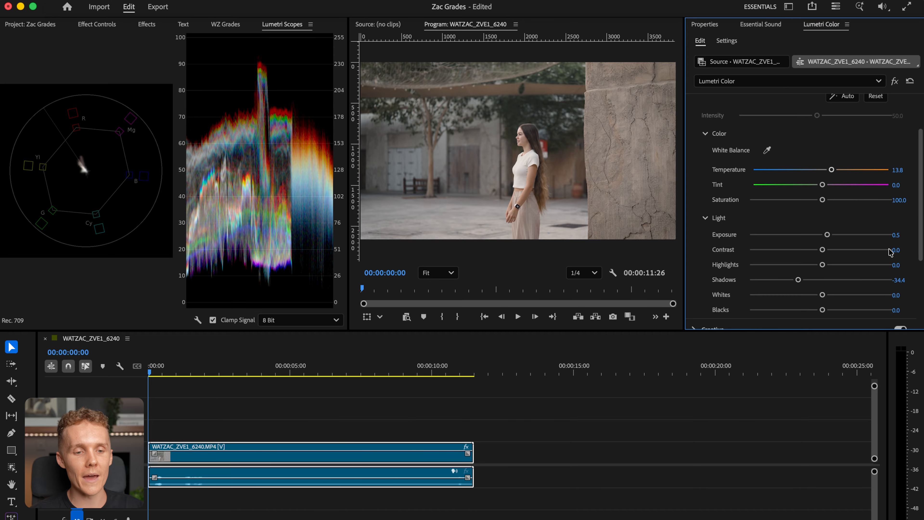
pyautogui.click(895, 82)
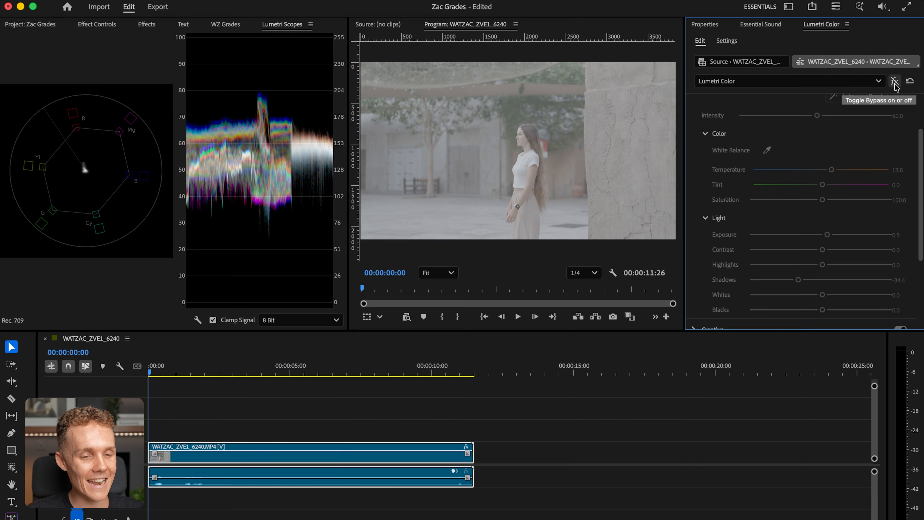
pyautogui.click(895, 81)
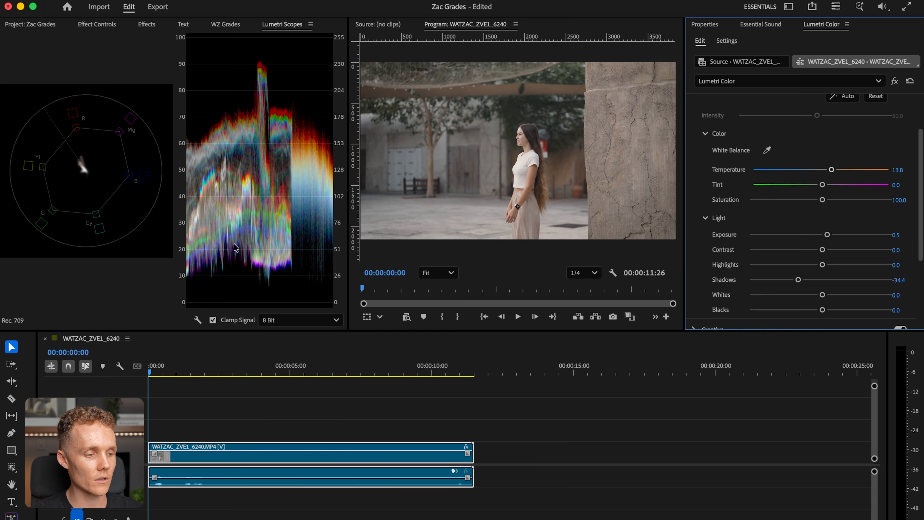
# Turn off the RGB waveform in the Lumetri Scopes so only the Vectorscope YUV is shown
pyautogui.rightClick(150, 290)
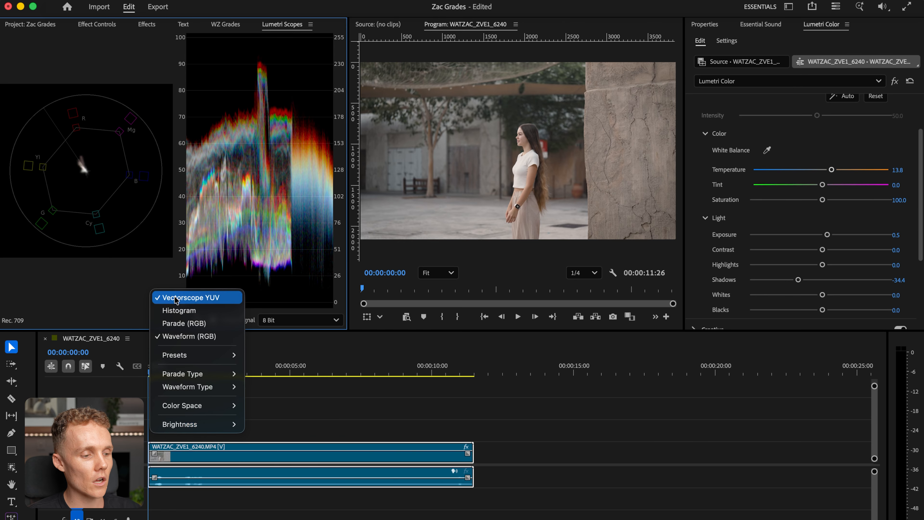
pyautogui.click(190, 337)
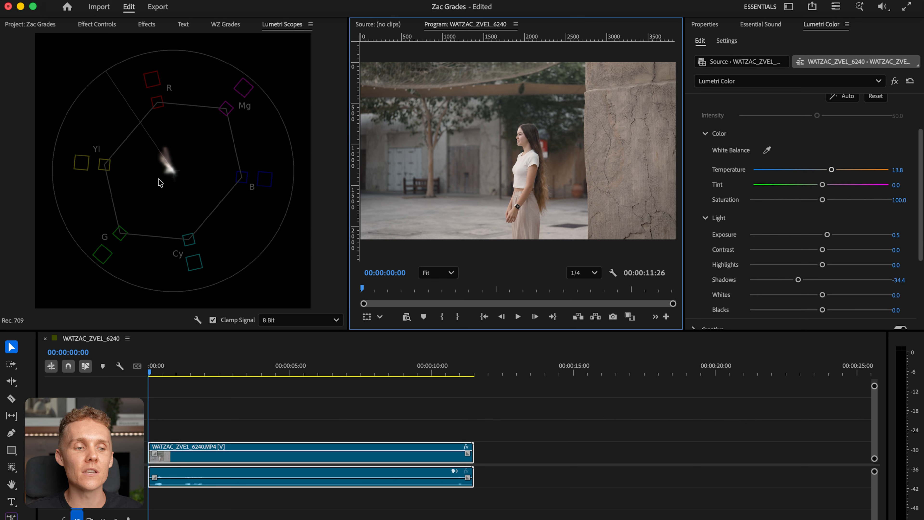
# Draw a small rectangle mask over the woman's cheek in the Program monitor and shift it slightly upward onto the skin
pyautogui.click(11, 468)
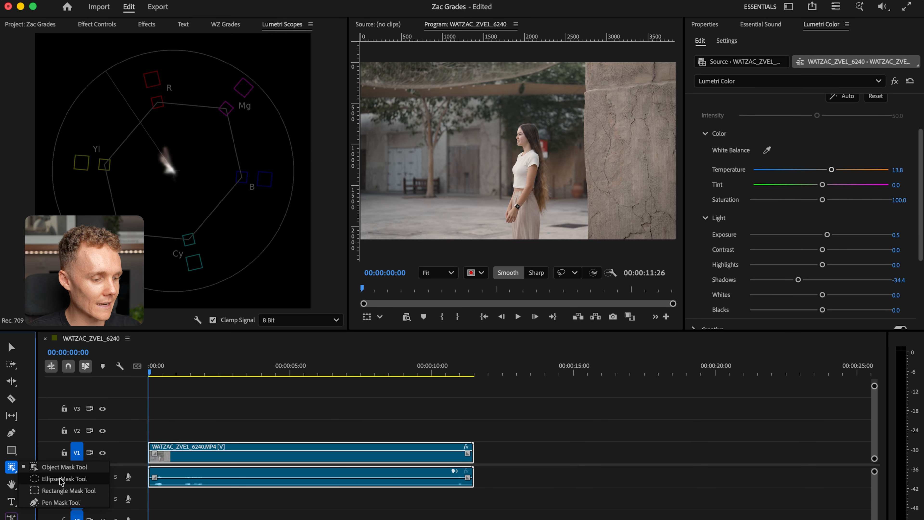
pyautogui.click(60, 491)
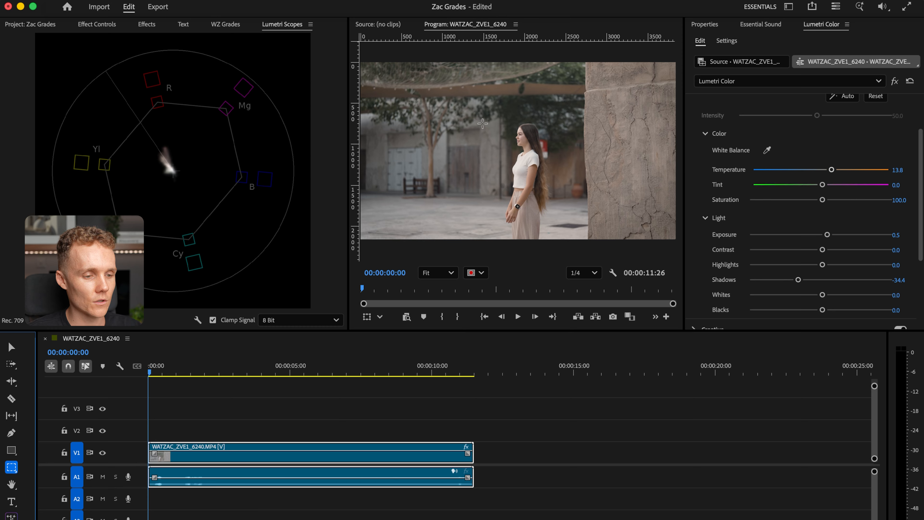
pyautogui.scroll(4, 483, 124)
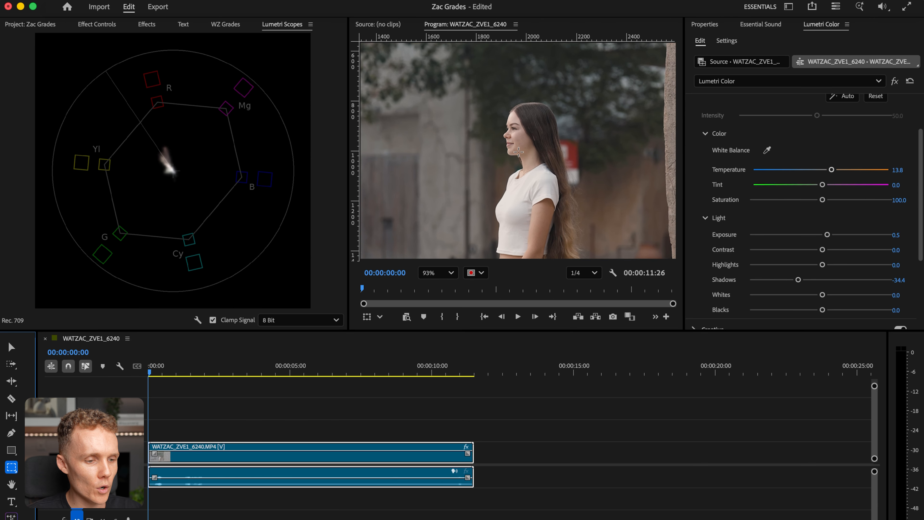
pyautogui.scroll(5, 518, 152)
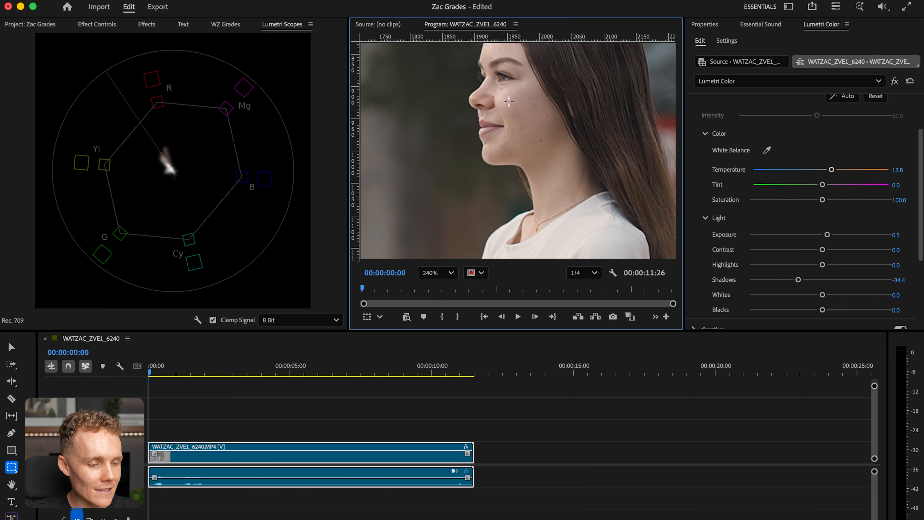
pyautogui.moveTo(550, 144); pyautogui.dragTo(542, 148)
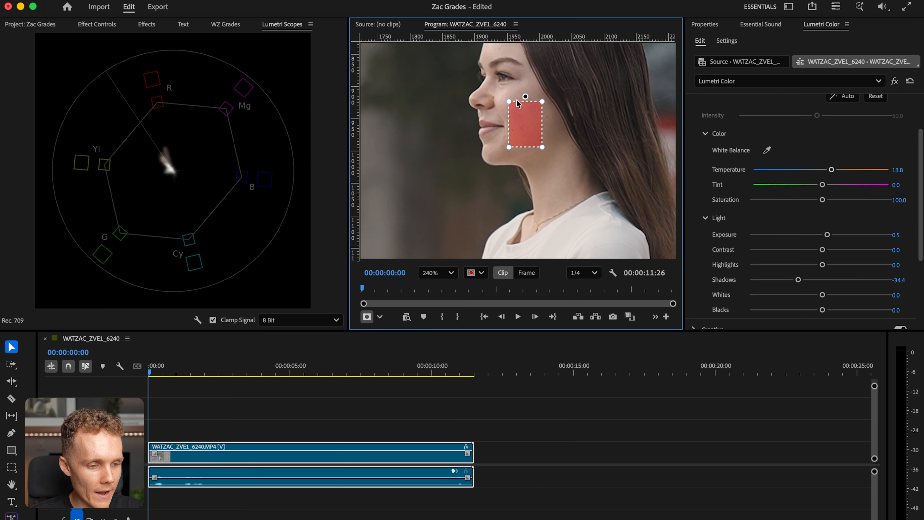
pyautogui.moveTo(519, 115); pyautogui.dragTo(516, 102)
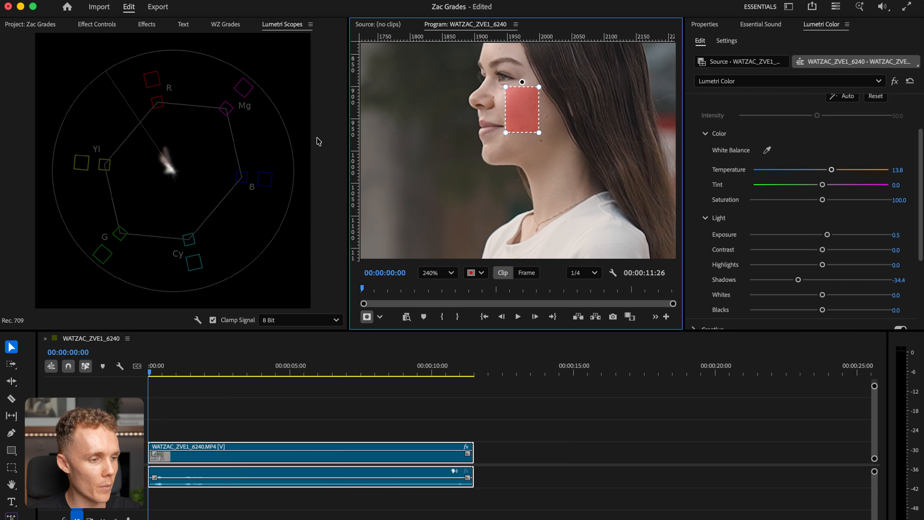
# Show the clip's Effect Controls and search the help for "effe" to locate the Effects entry among the windows
pyautogui.click(94, 26)
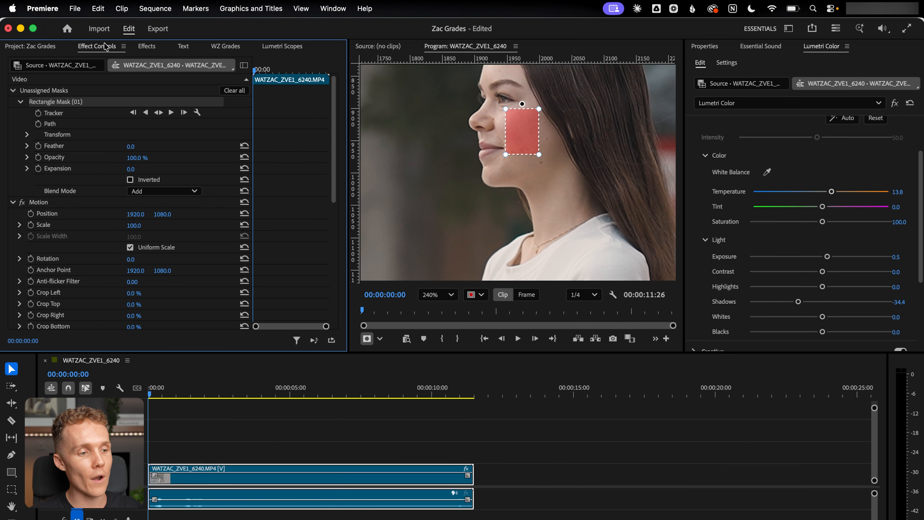
pyautogui.click(368, 12)
pyautogui.write('effe')
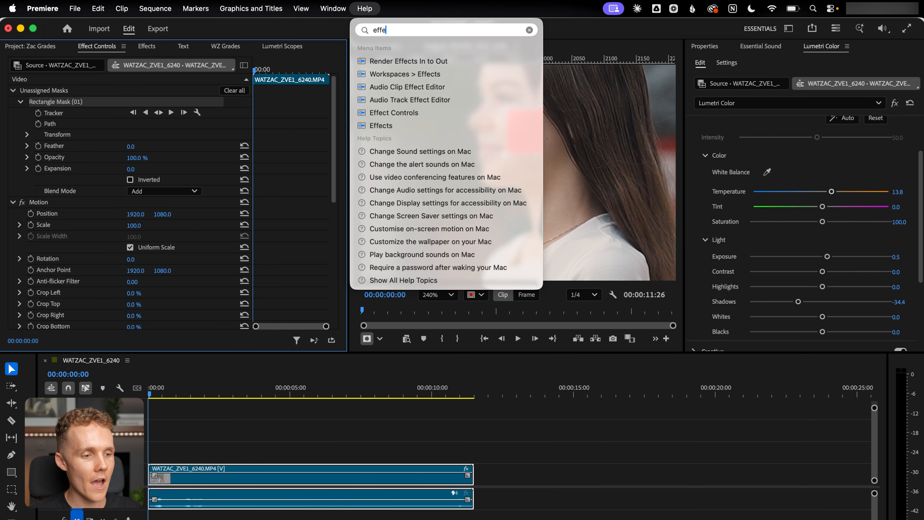
pyautogui.moveTo(422, 125)
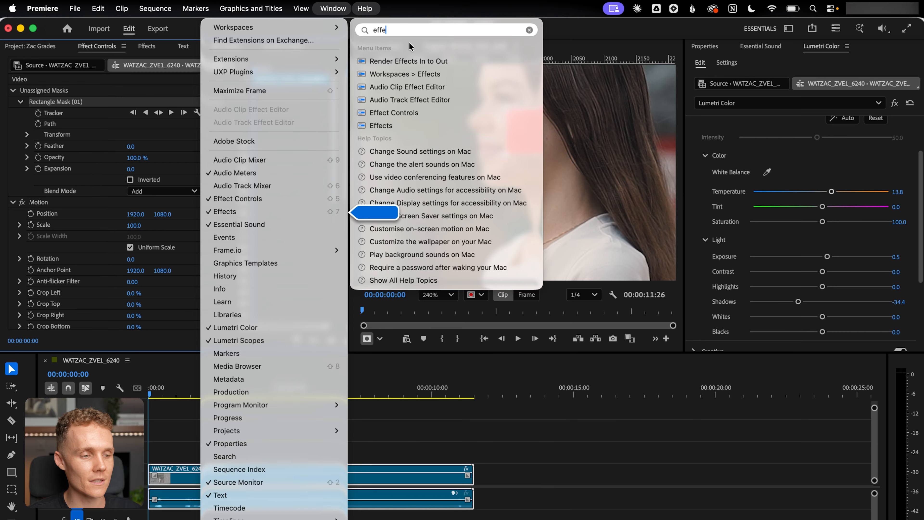
pyautogui.click(399, 8)
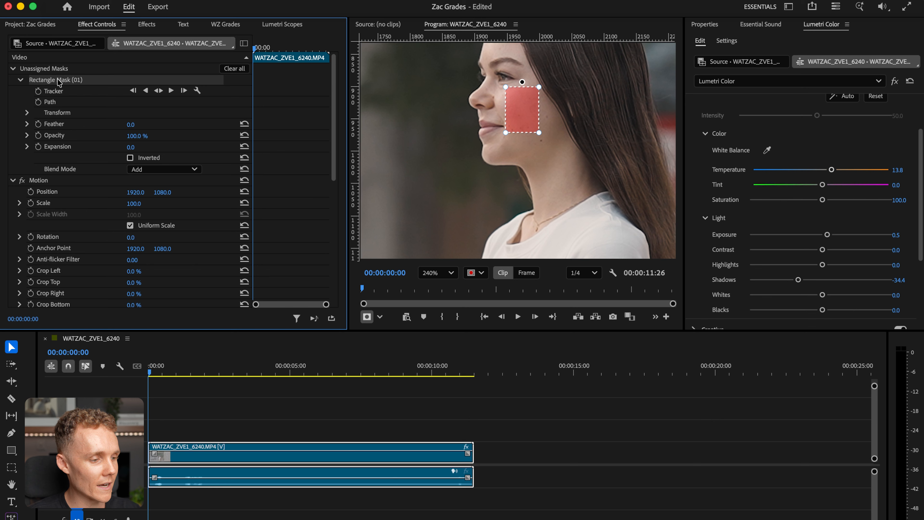
# Assign the cheek's rectangle mask to the clip's Opacity effect so it isolates the skin
pyautogui.click(13, 180)
pyautogui.click(51, 192)
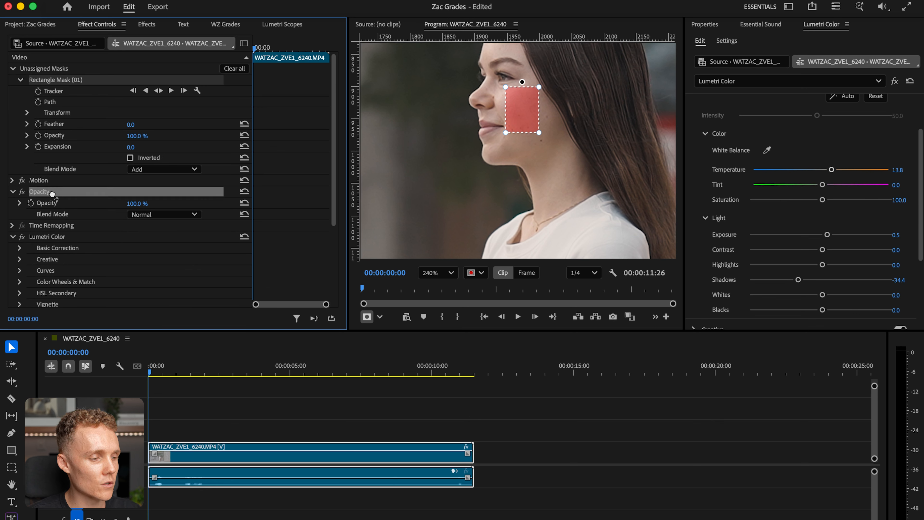
pyautogui.moveTo(51, 198); pyautogui.dragTo(52, 199)
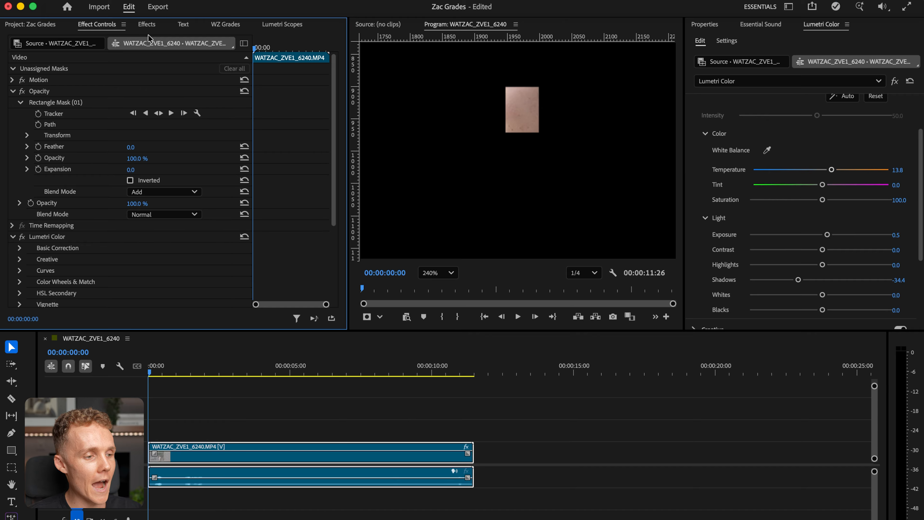
# With the Vectorscope shown, try the Temperature at -100, reset it, and raise it to 100
pyautogui.click(286, 24)
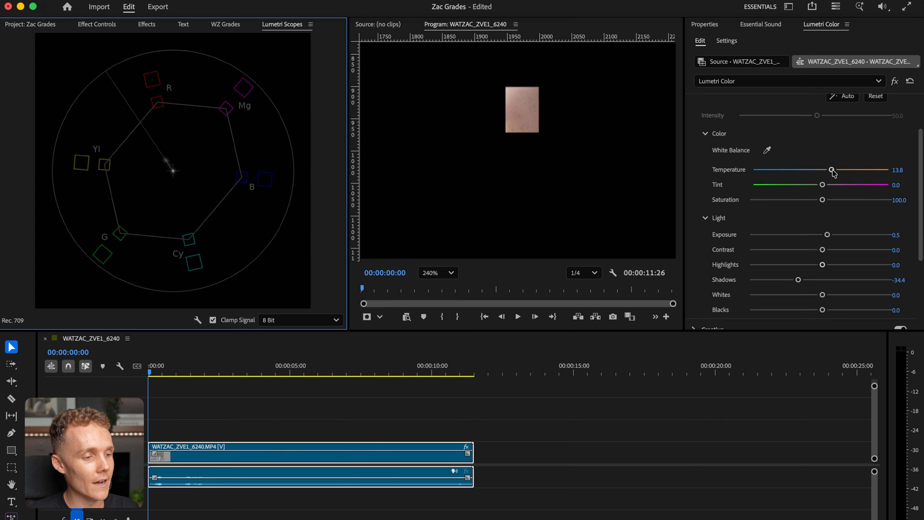
pyautogui.moveTo(833, 171); pyautogui.dragTo(738, 179)
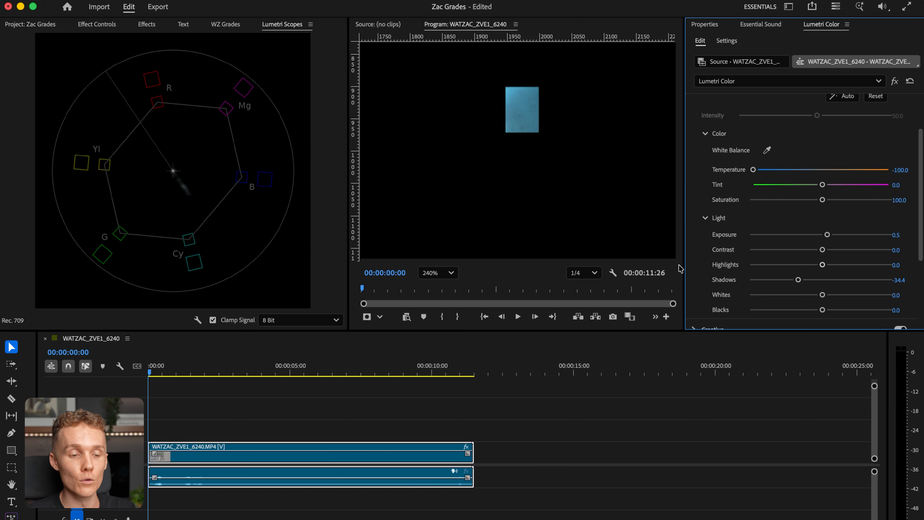
pyautogui.doubleClick(753, 170)
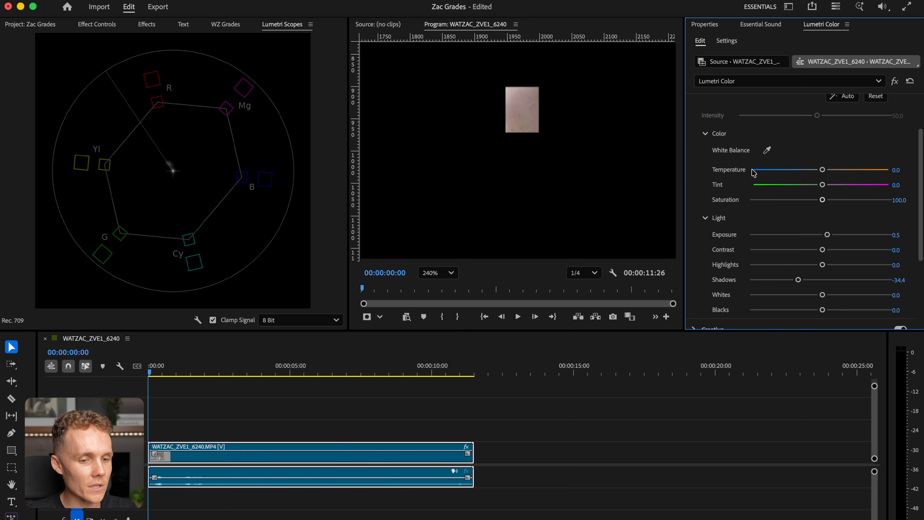
pyautogui.moveTo(823, 170); pyautogui.dragTo(889, 170)
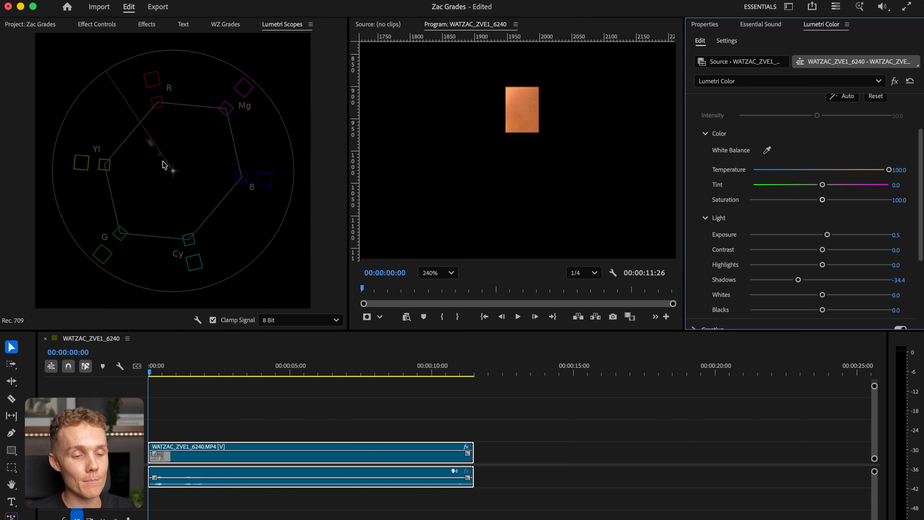
# Try the Tint at 100 and -100, and reset both Temperature and Tint to their defaults
pyautogui.moveTo(822, 185); pyautogui.dragTo(891, 185)
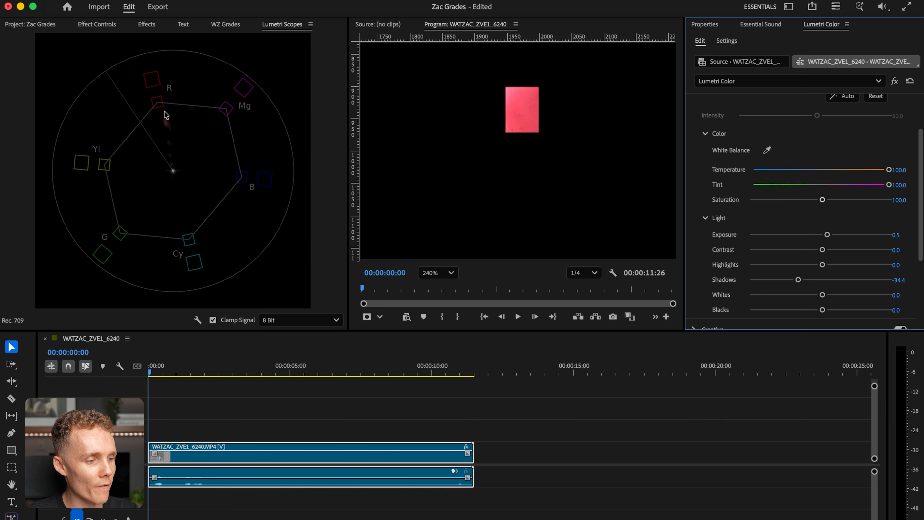
pyautogui.moveTo(889, 185); pyautogui.dragTo(751, 187)
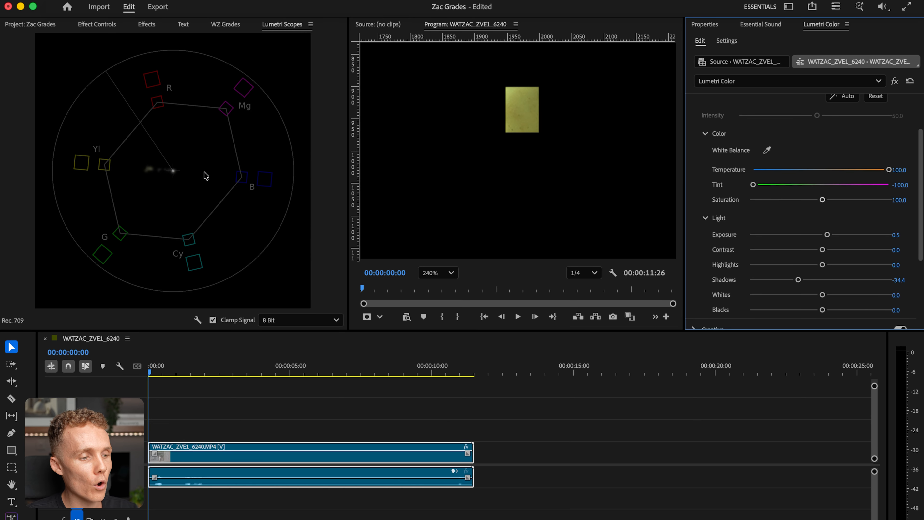
pyautogui.doubleClick(889, 170)
pyautogui.doubleClick(753, 184)
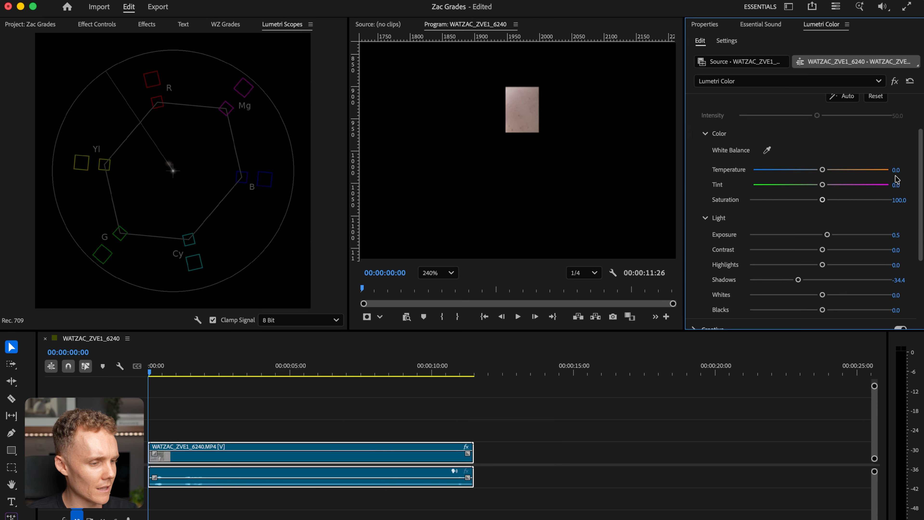
# Align the skin tone with the Vectorscope's skin line by setting Temperature to 33.6 and Tint to 5.9
pyautogui.click(173, 172)
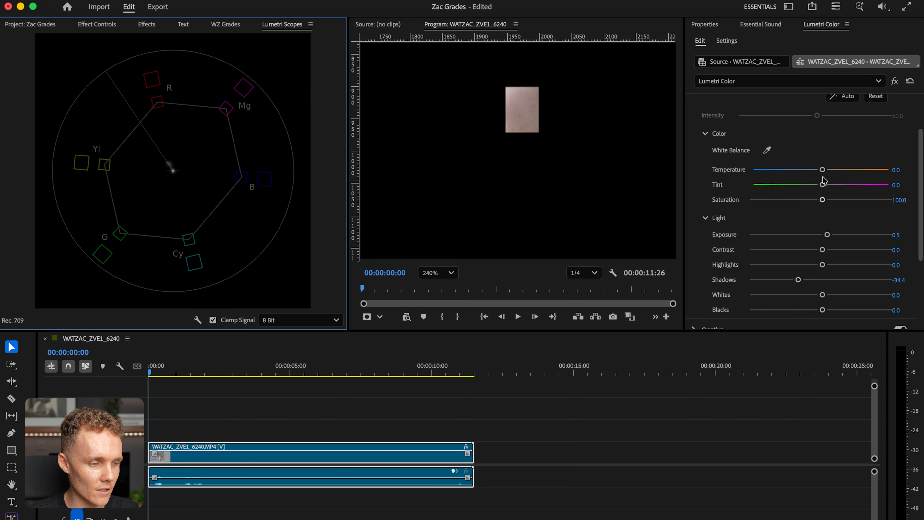
pyautogui.moveTo(822, 170)
pyautogui.mouseDown()
pyautogui.moveTo(844, 172)
pyautogui.moveTo(825, 186)
pyautogui.mouseUp()
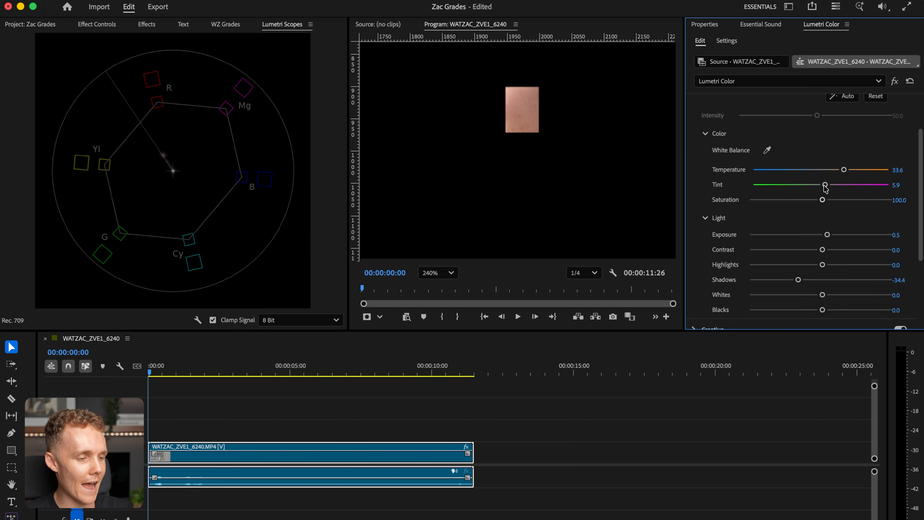
# Delete the rectangle mask from the clip's Opacity effect and set the Program monitor zoom to Fit
pyautogui.click(101, 25)
pyautogui.click(52, 104)
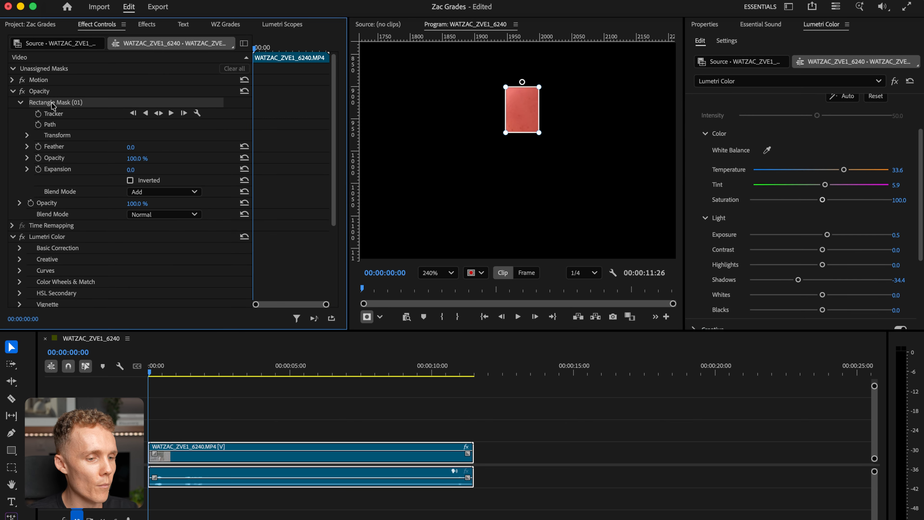
pyautogui.press('Delete')
pyautogui.click(449, 278)
pyautogui.click(435, 291)
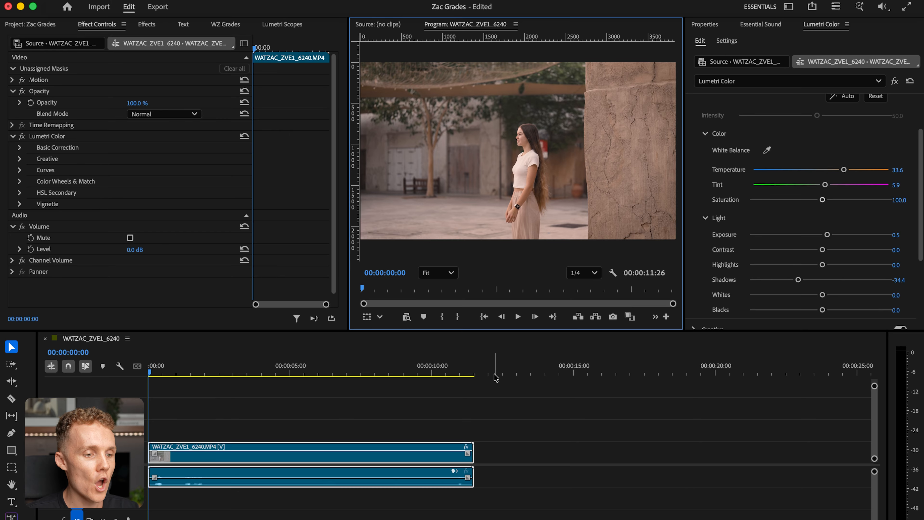